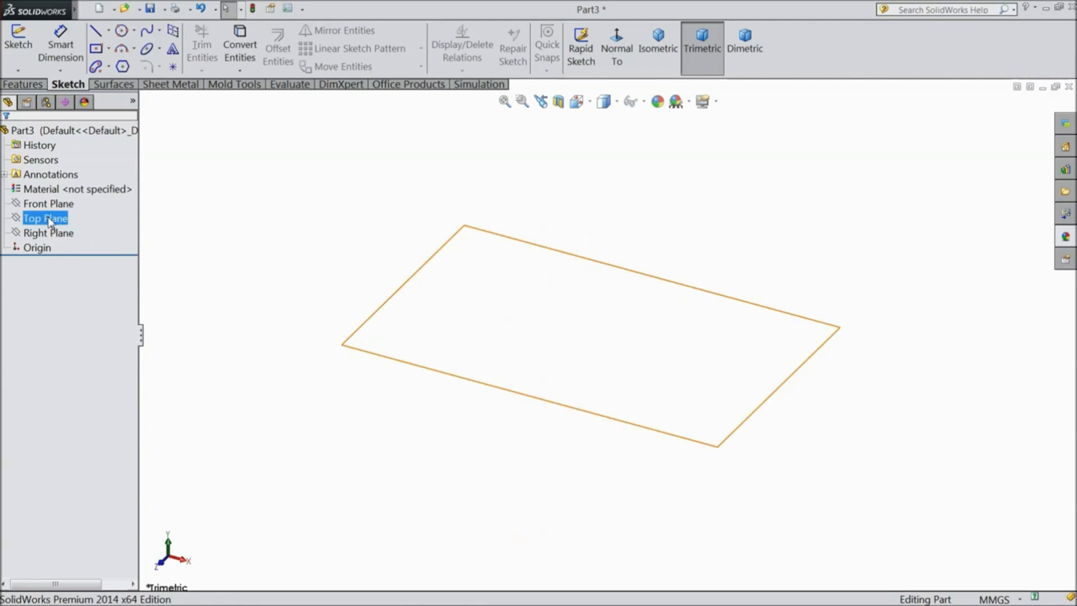
Start a sketch on the Top Plane and draw a horizontal ellipse left of the origin, with radii about 172 and 81 mm.
left_click(59, 204)
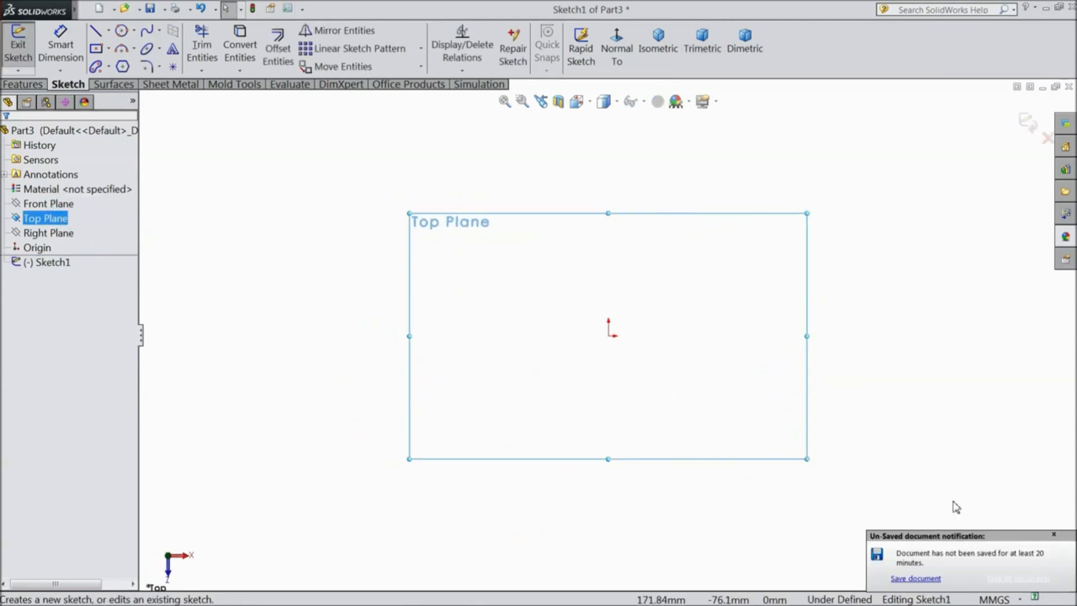
left_click(1054, 537)
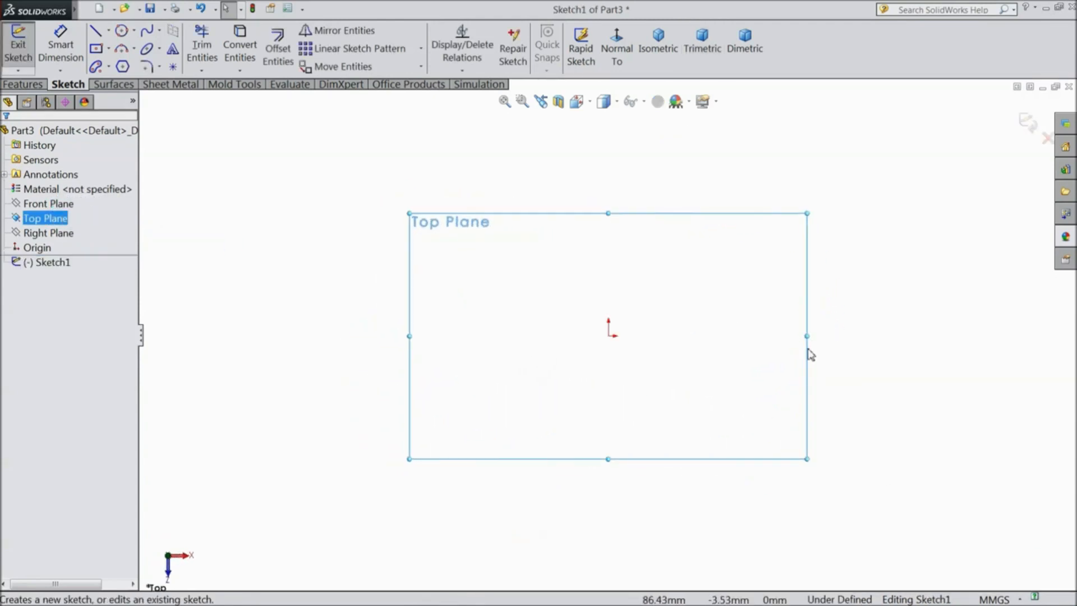
left_click(147, 50)
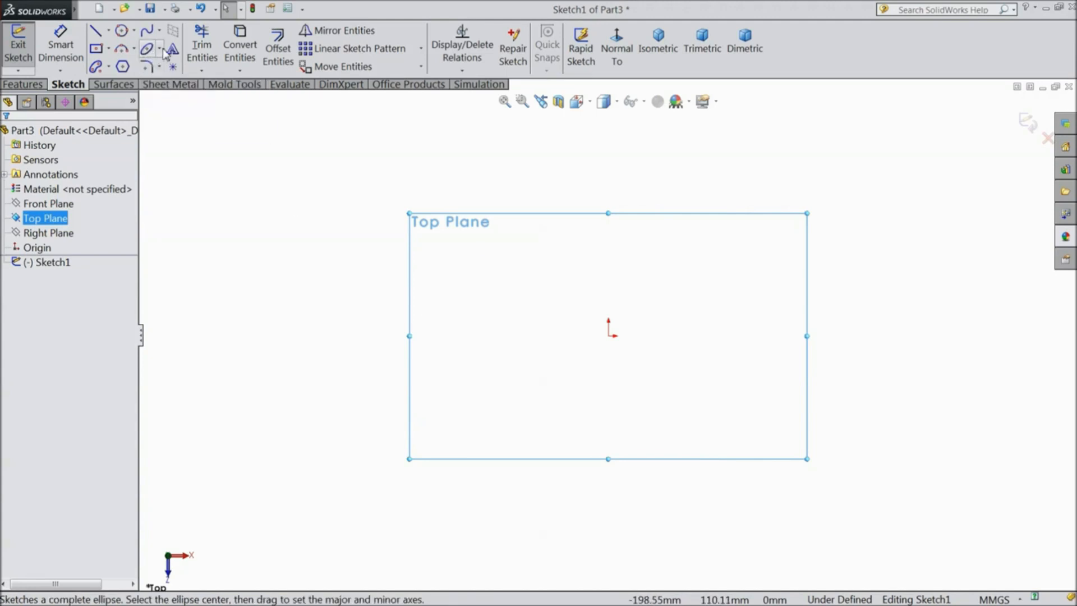
left_click(161, 50)
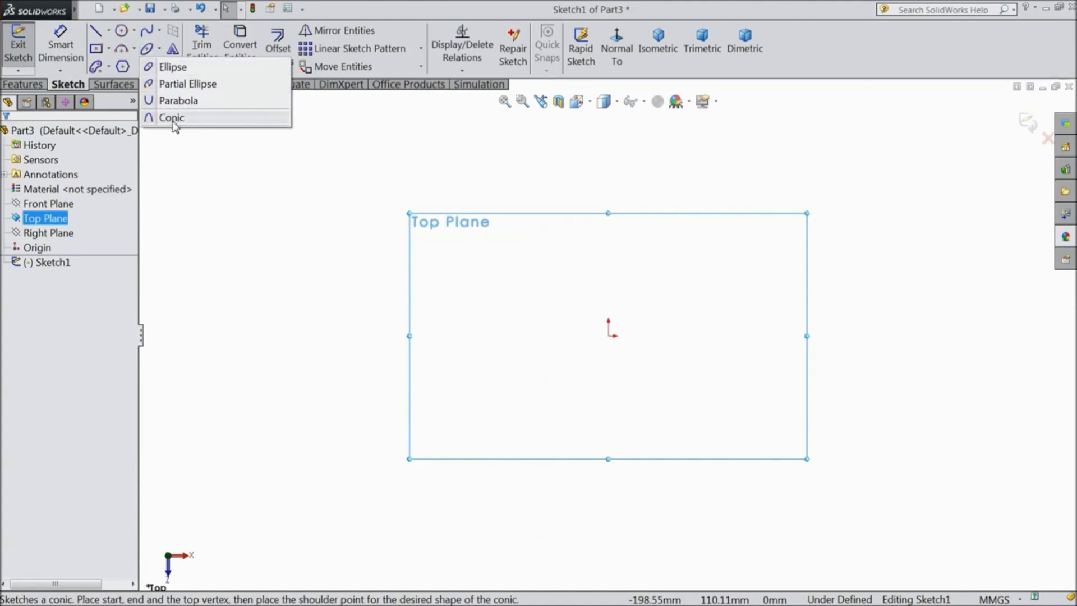
left_click(172, 69)
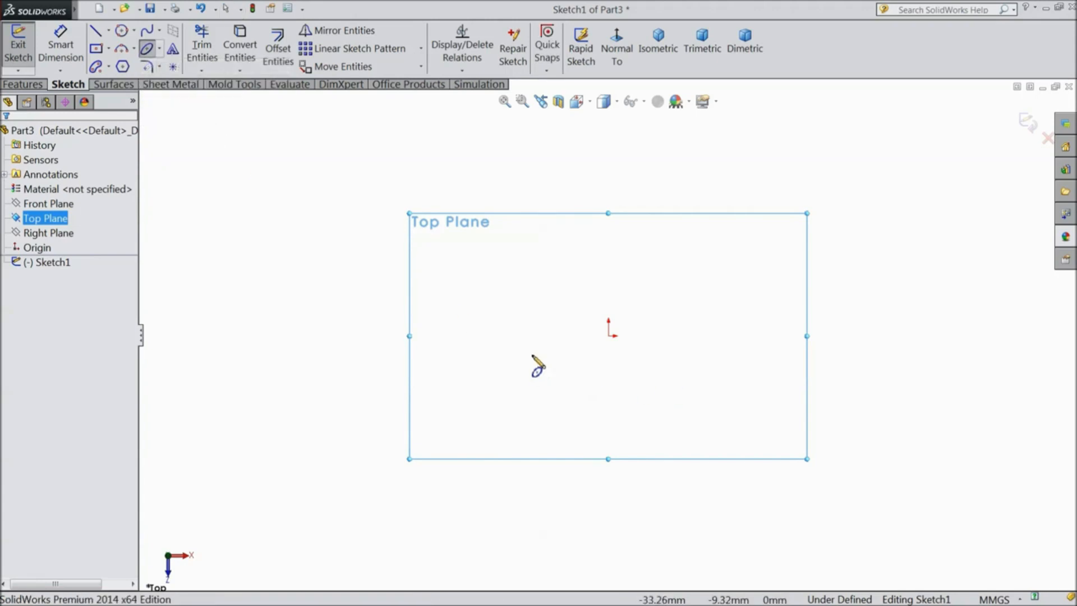
left_click(435, 336)
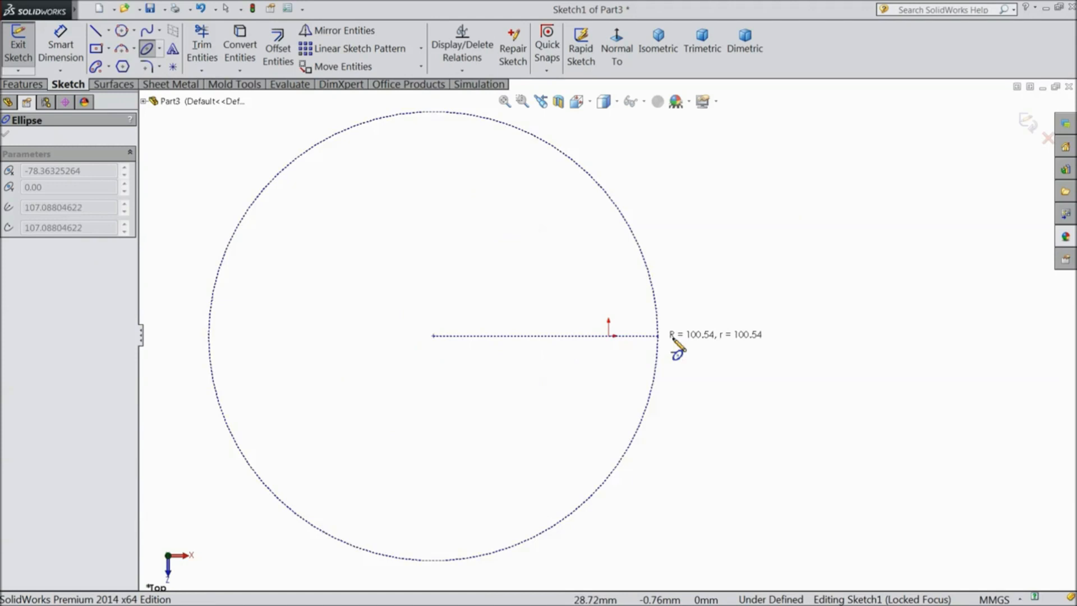
left_click(817, 335)
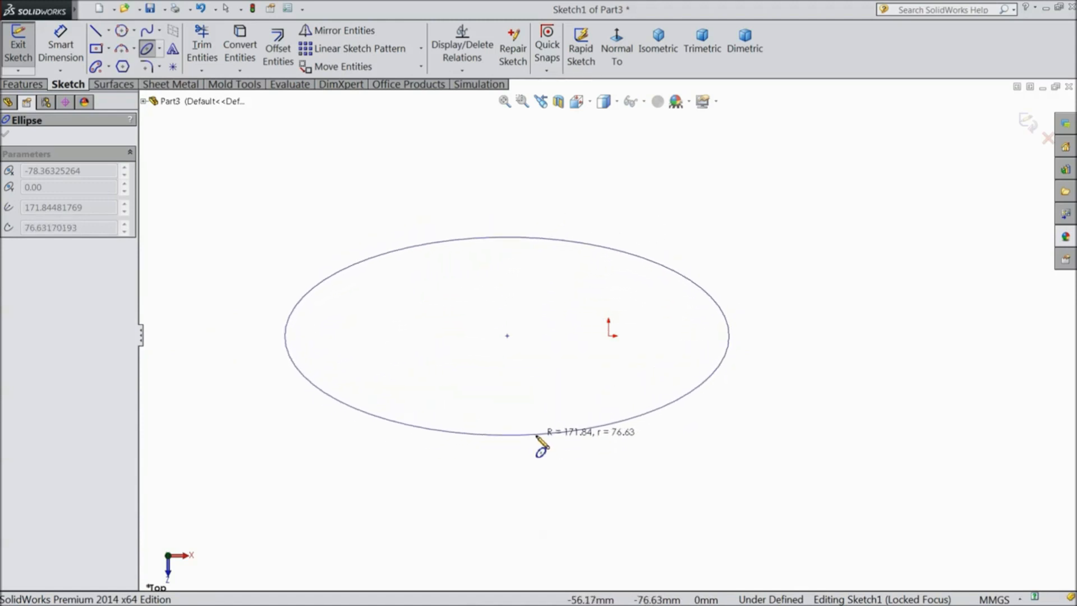
left_click(538, 441)
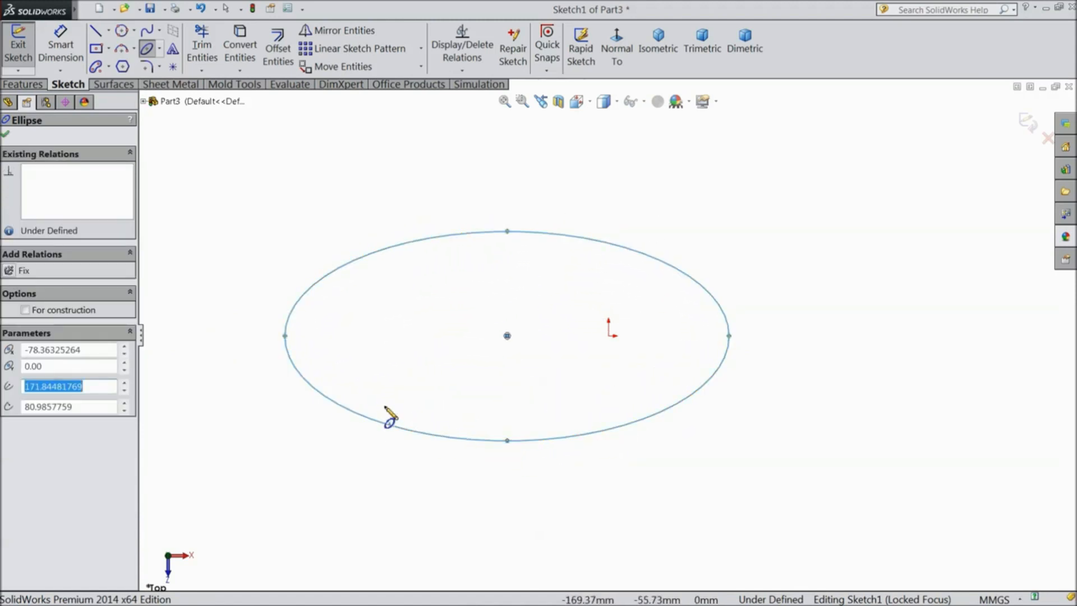
left_click(6, 135)
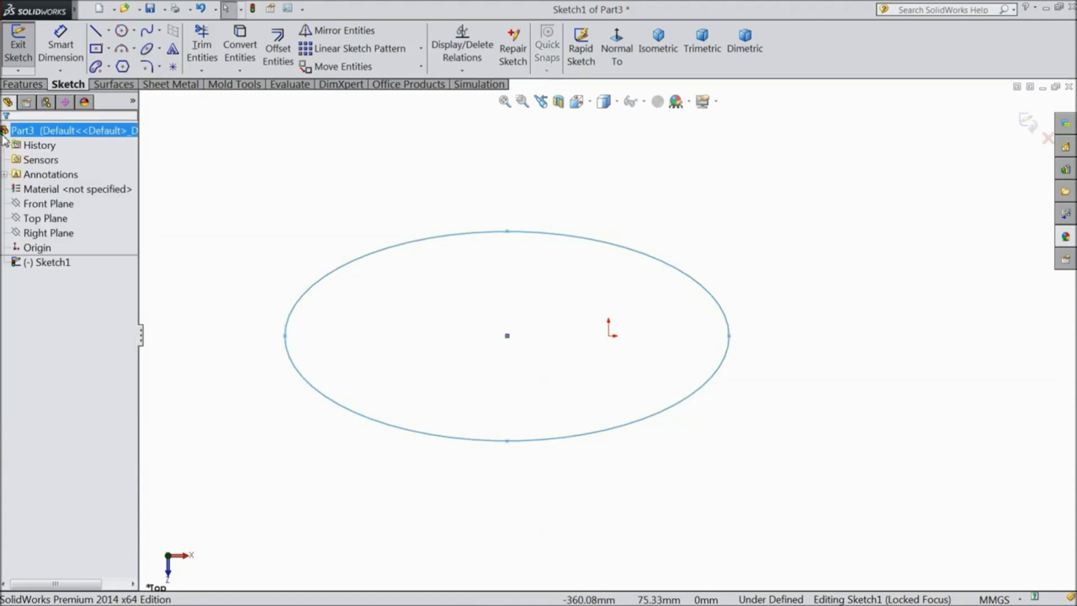
Dimension the vertical distance from the ellipse's top point to its center as 70 mm.
left_click(508, 232)
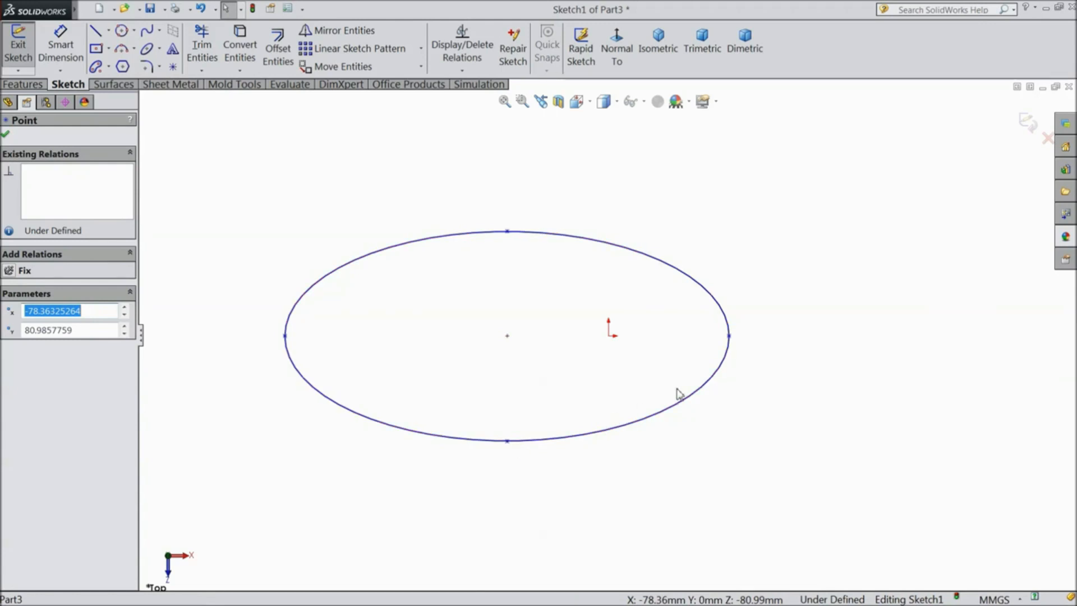
left_click(60, 48)
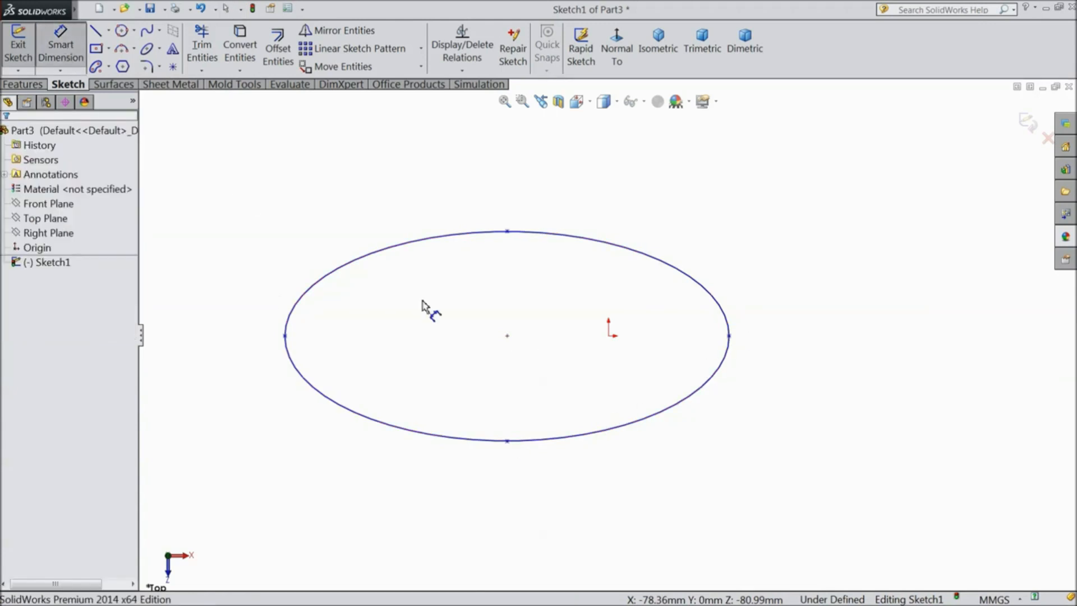
left_click(508, 233)
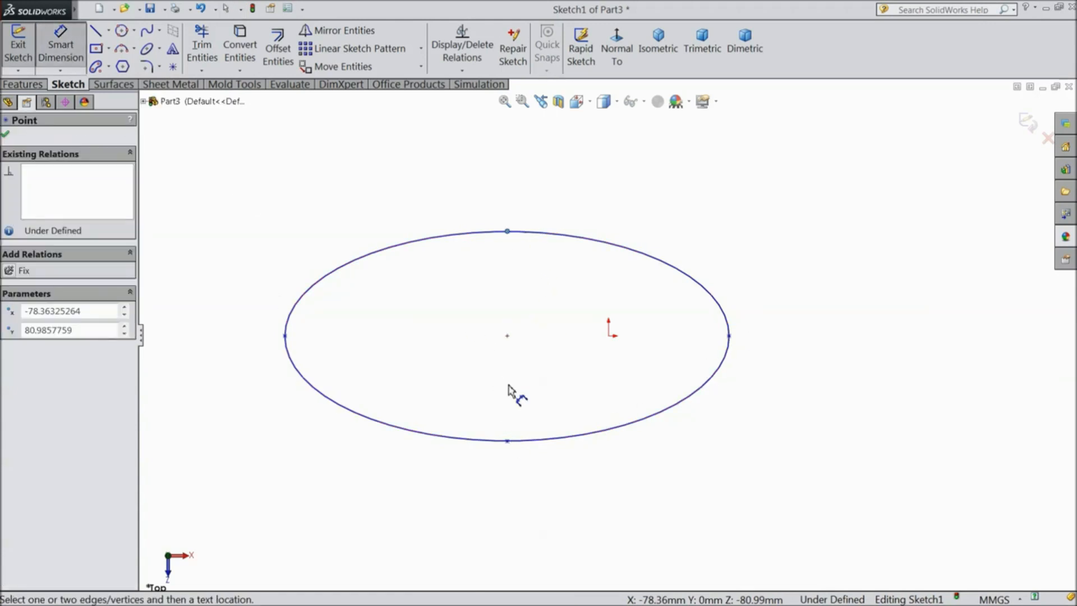
left_click(507, 336)
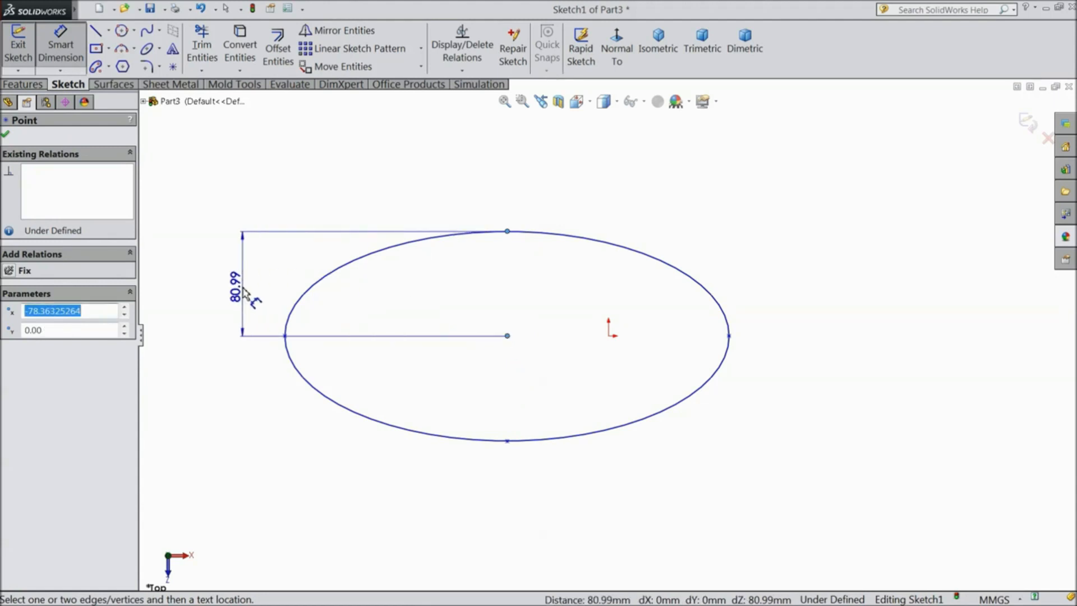
left_click(243, 288)
type("70")
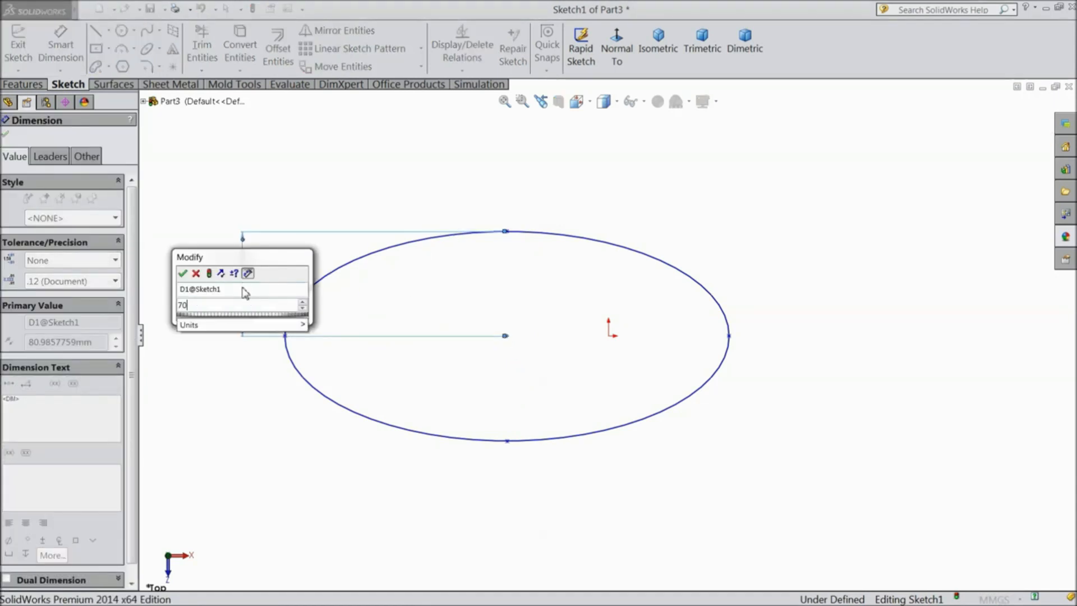
key("Return")
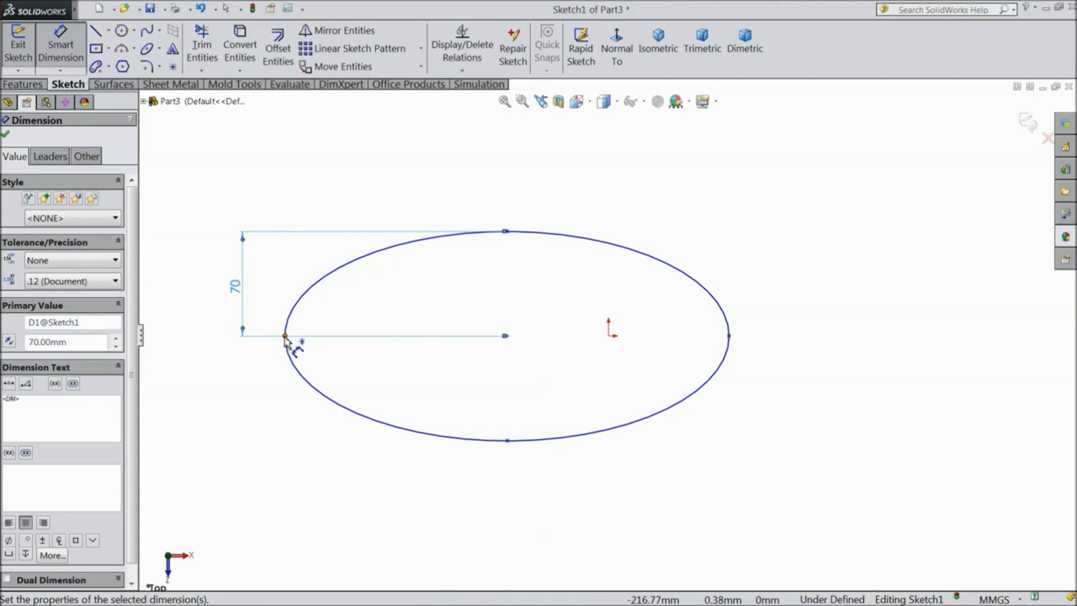
Dimension the horizontal distance from the ellipse's left point to its center as 100 mm.
left_click(285, 336)
left_click(505, 337)
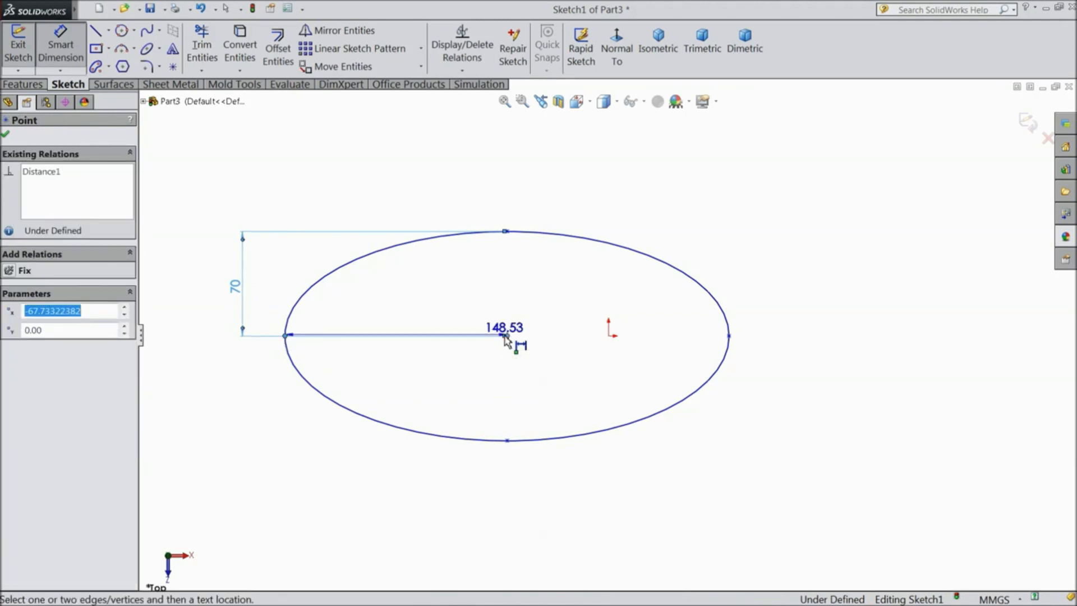
left_click(399, 499)
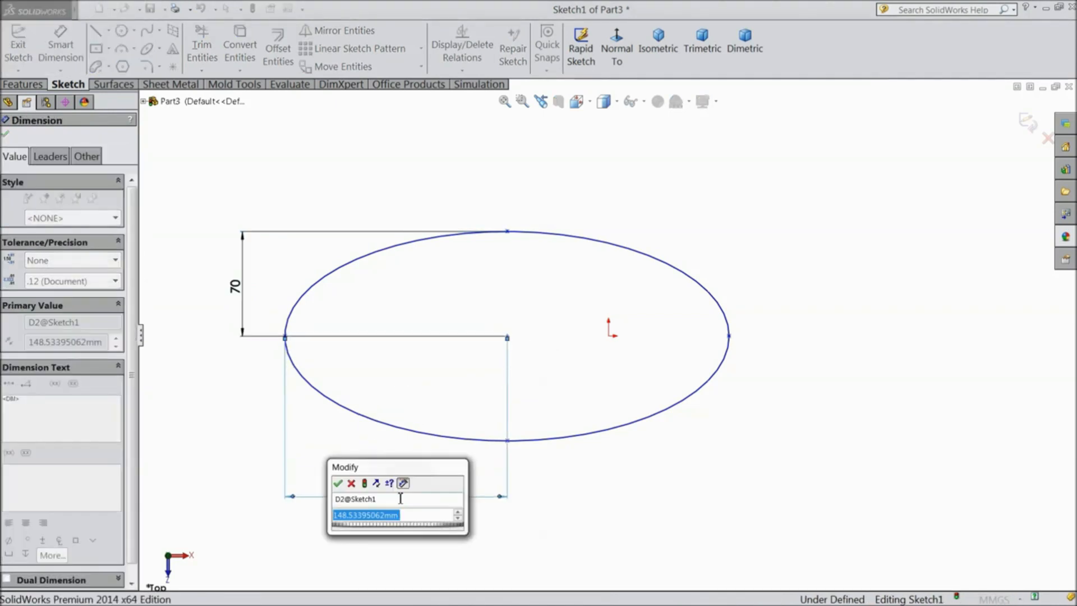
type("100")
key("Return")
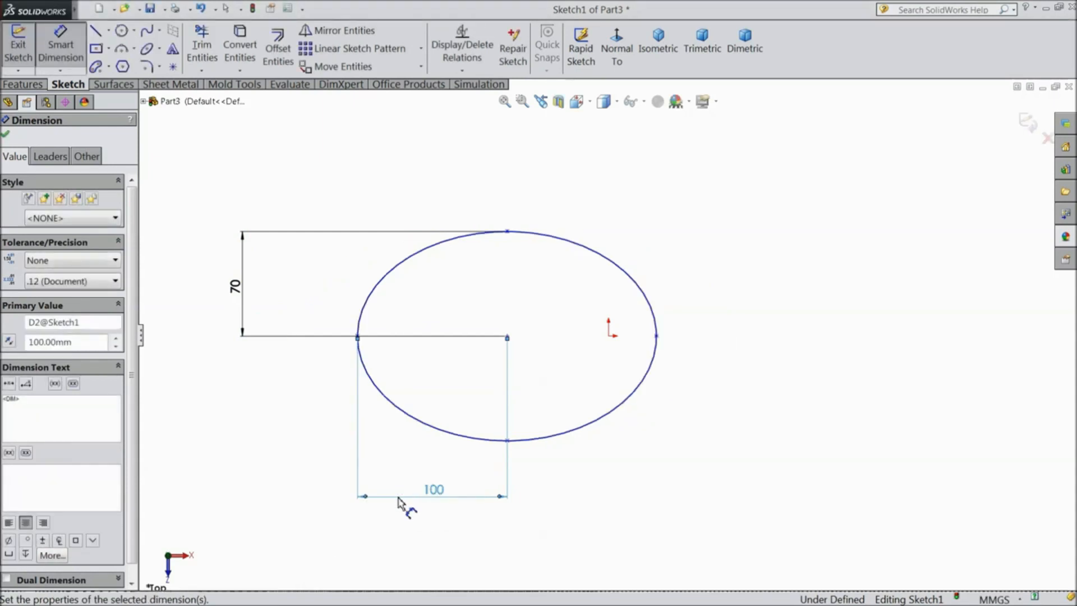
scroll(474, 422, "down", 2)
scroll(508, 403, "up", 2)
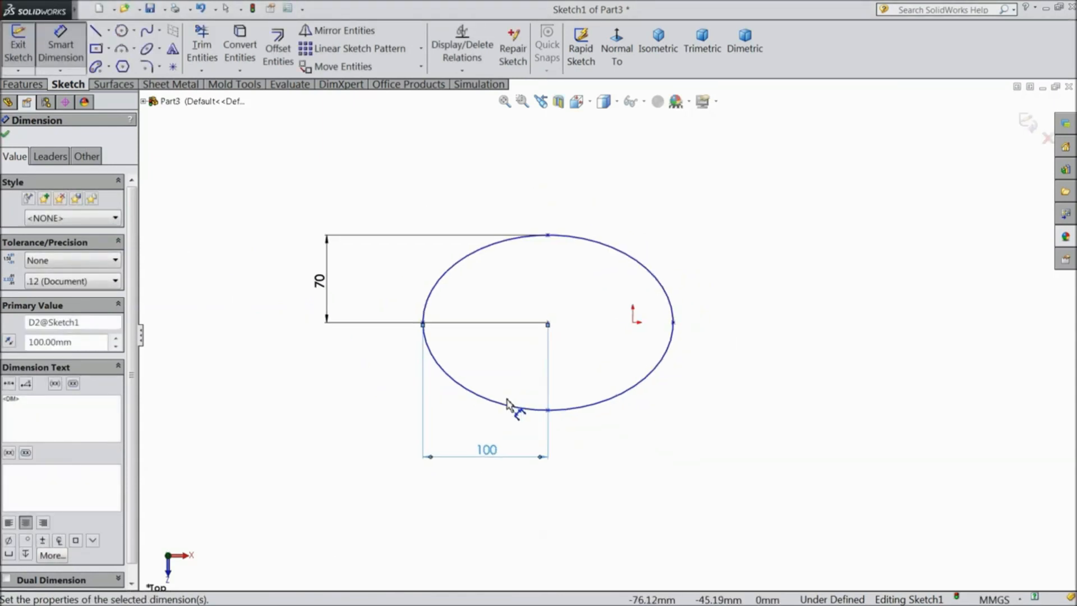
left_click(5, 135)
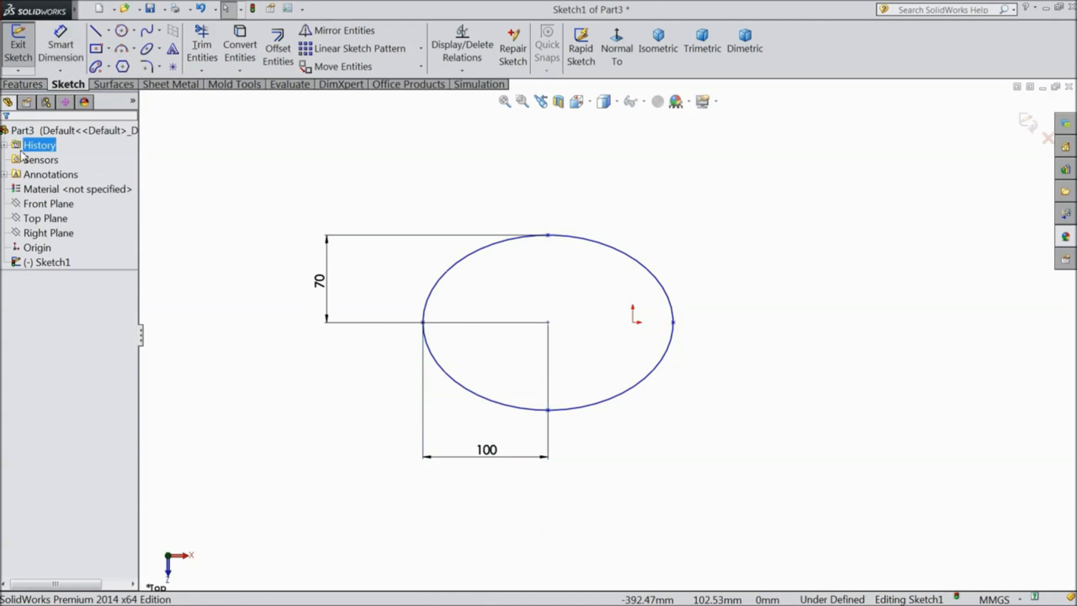
Make the ellipse's center and left point horizontal with the origin, and slide the ellipse until its center lies just right of the origin.
scroll(520, 339, "down", 2)
left_click(573, 319)
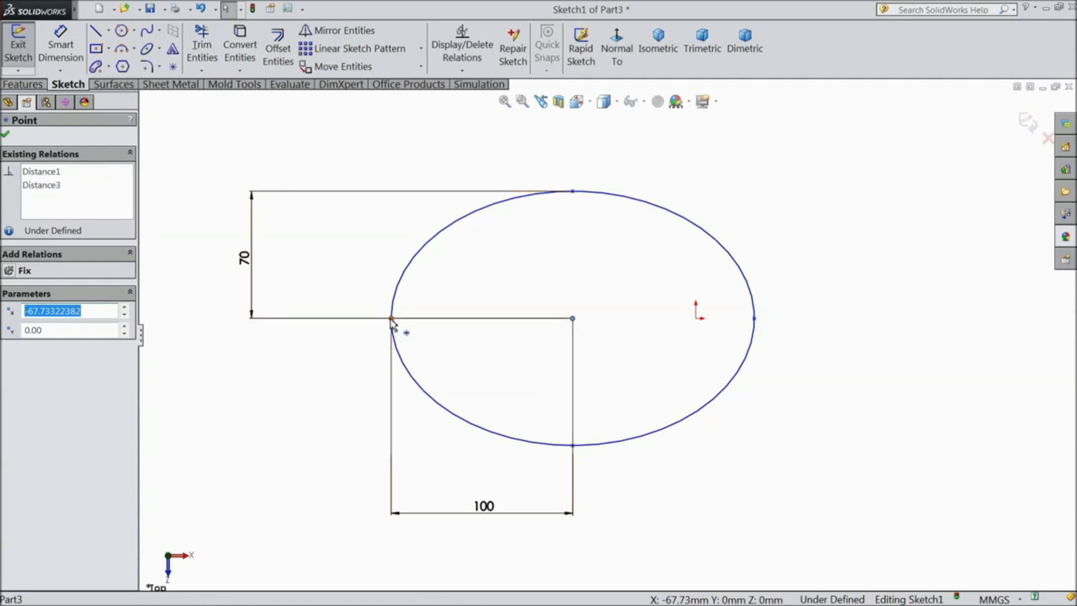
left_click(392, 320, "ctrl")
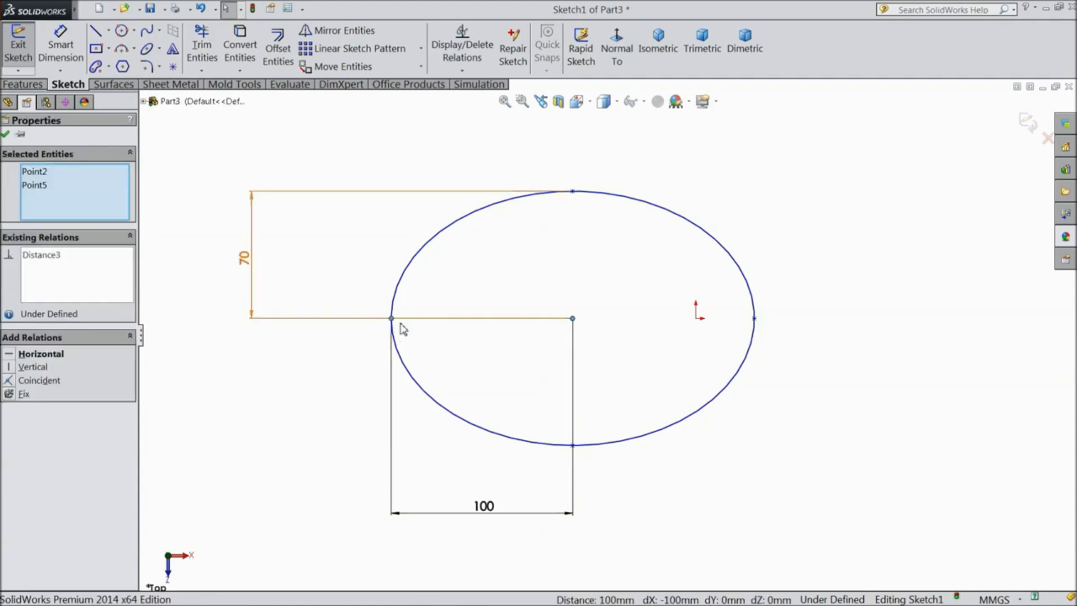
left_click(697, 319, "ctrl")
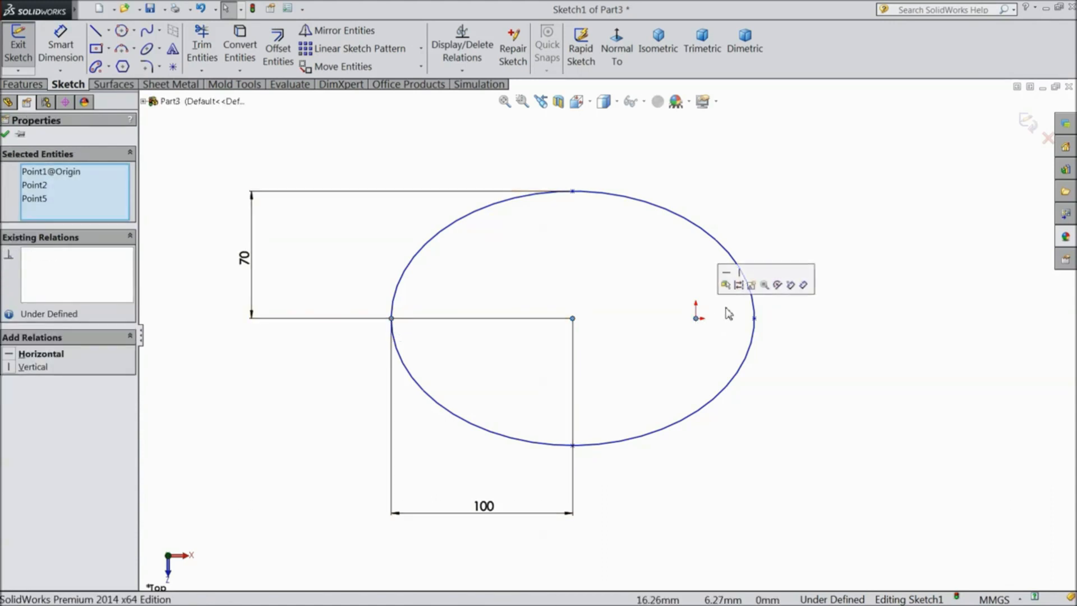
left_click(725, 276)
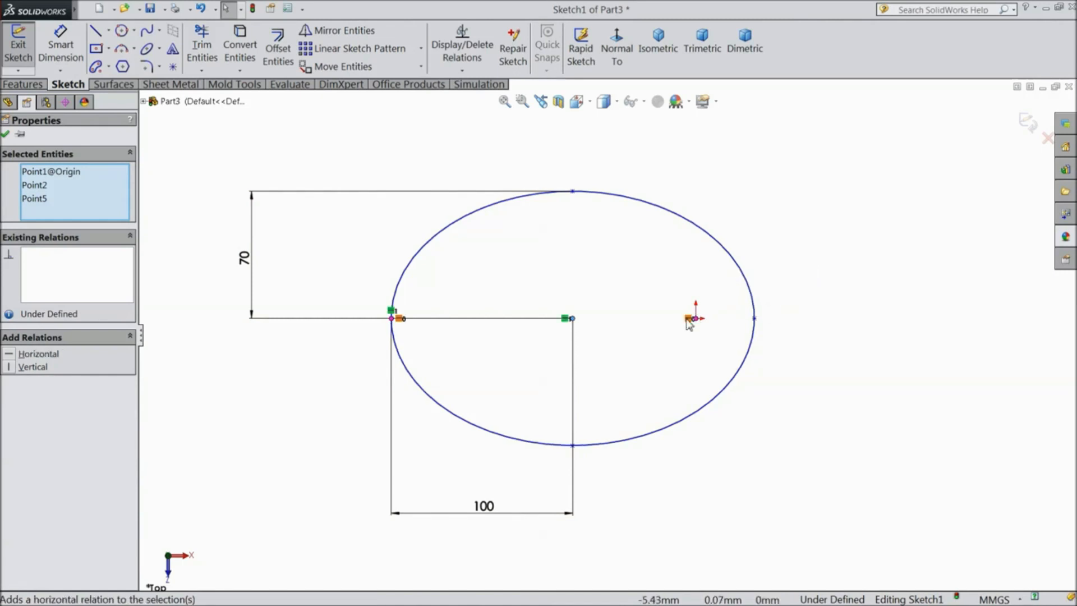
left_click_drag(576, 326, 719, 320)
left_click(4, 136)
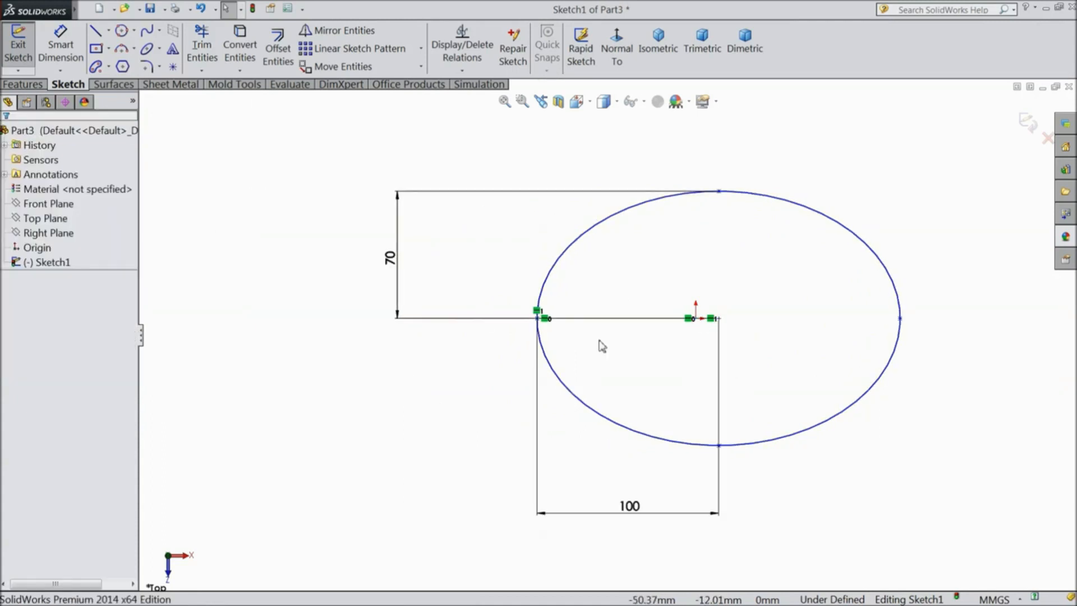
Make the ellipse's center coincident with the origin.
scroll(746, 325, "down", 2)
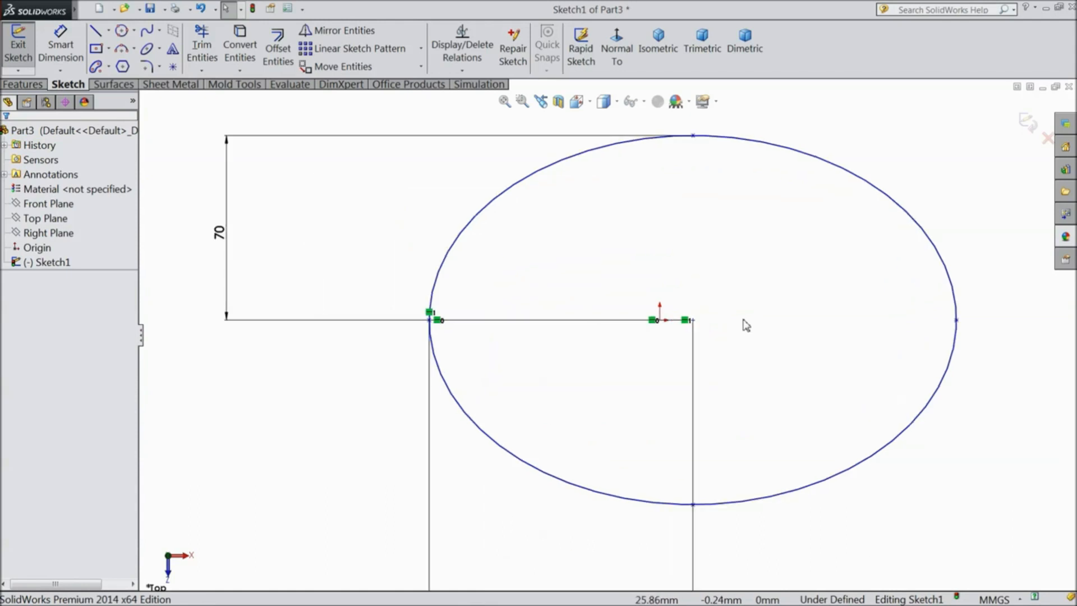
left_click(693, 320)
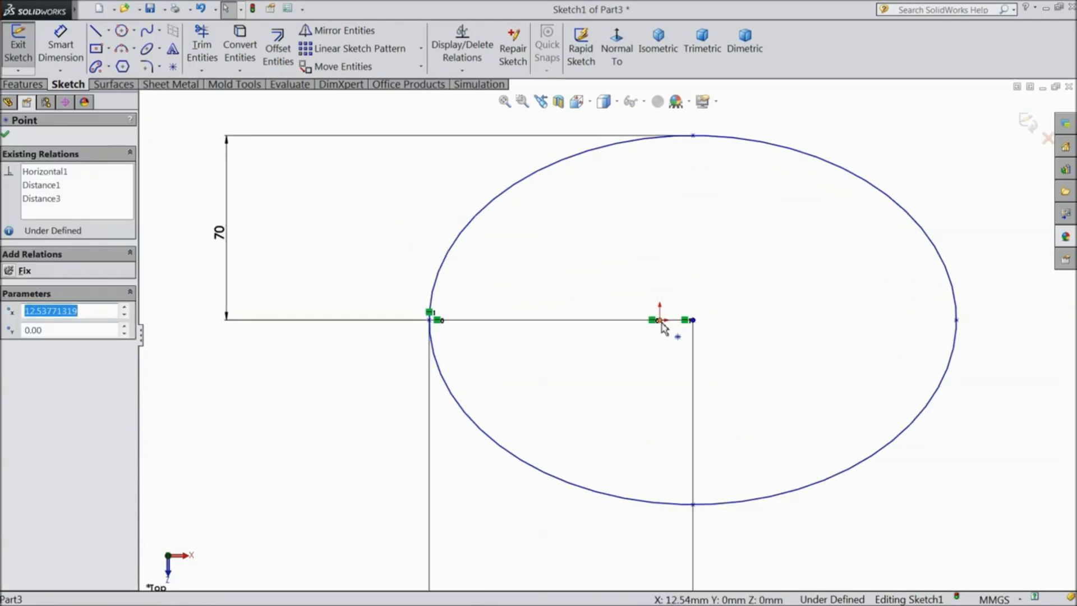
left_click(661, 322, "ctrl")
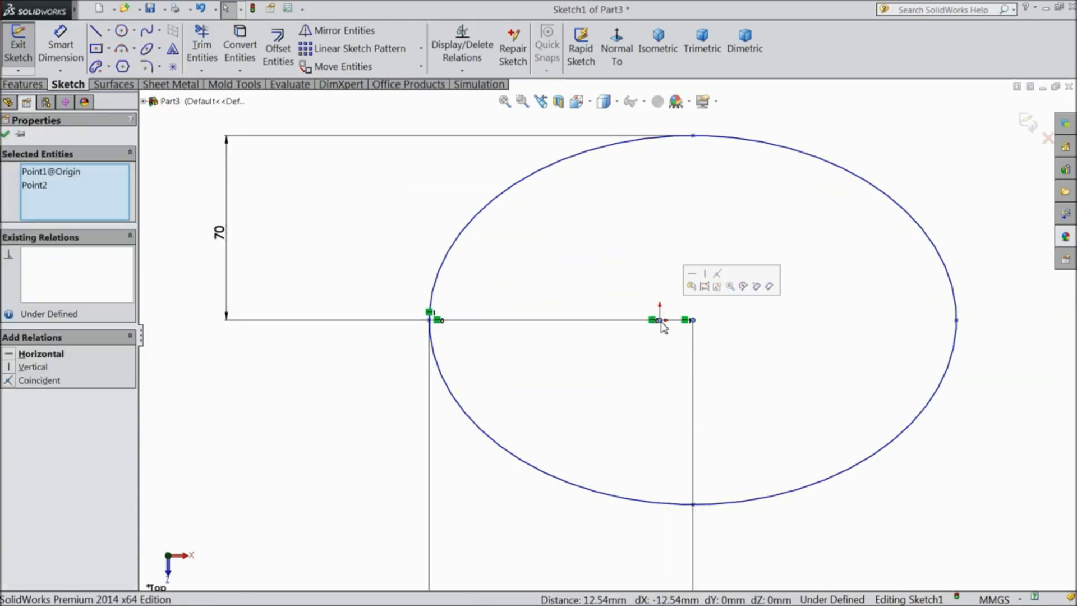
left_click(718, 275)
key("f")
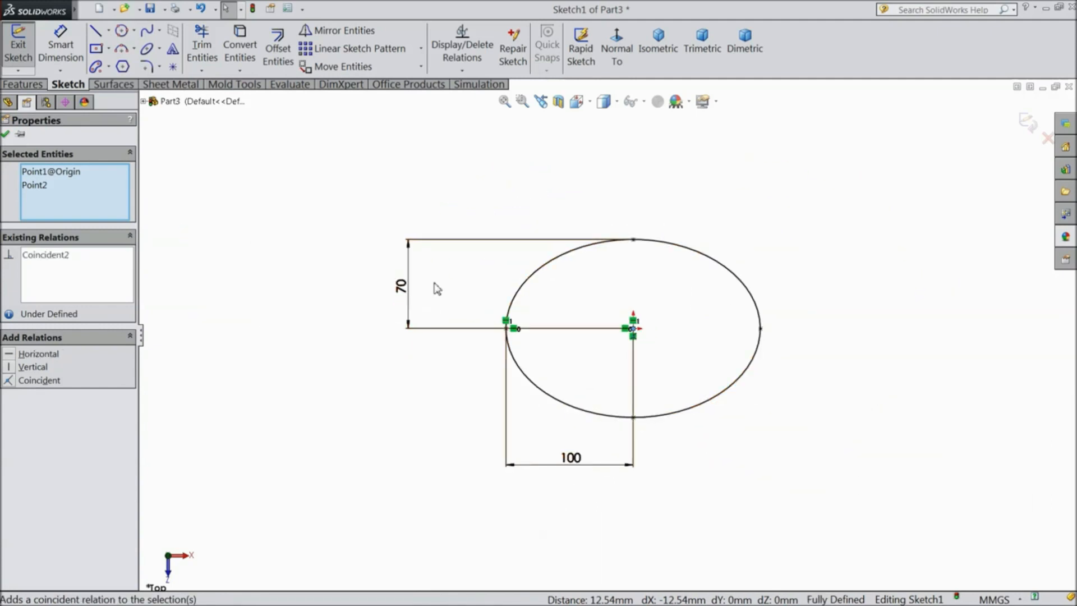
Draw a partial ellipse centered directly below the origin, with radii about 100 mm and 55 mm, leaving a gap at its upper right.
scroll(585, 340, "up", 3)
scroll(617, 412, "down", 3)
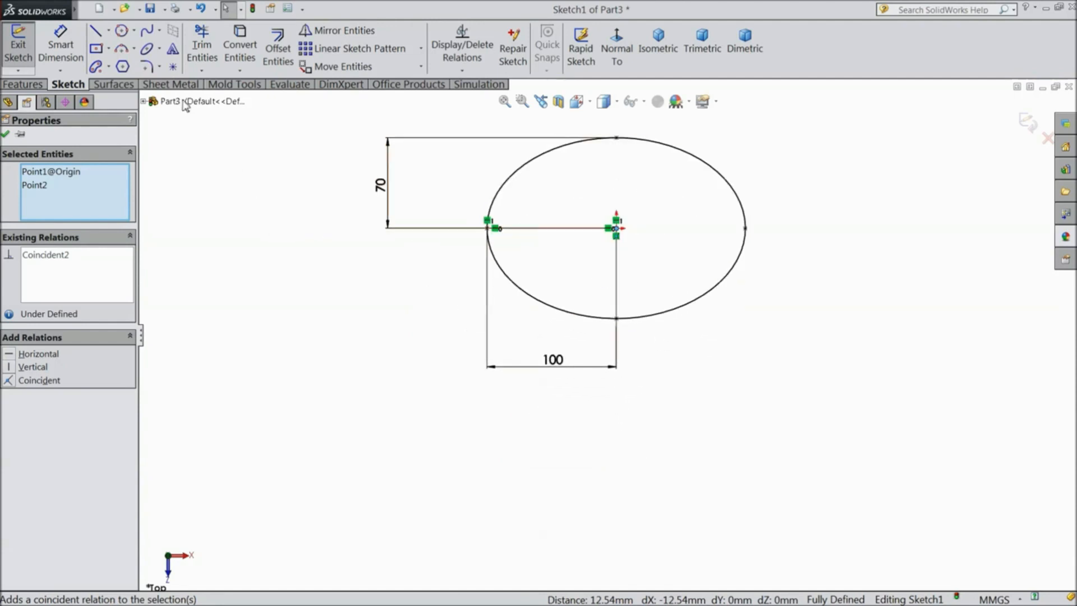
left_click(159, 49)
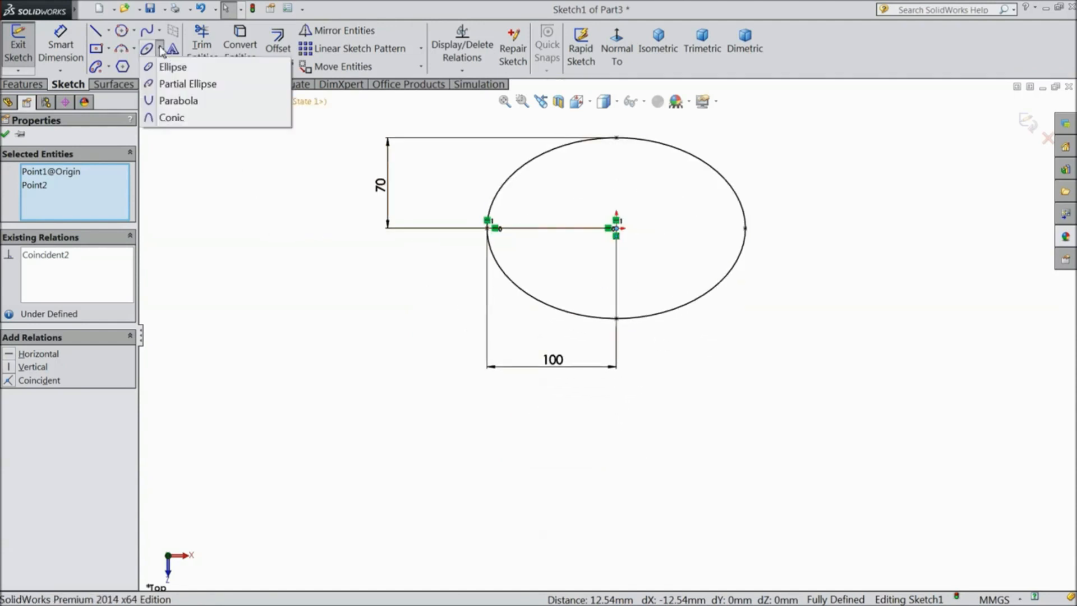
left_click(171, 84)
scroll(597, 420, "up", 2)
scroll(623, 488, "down", 1)
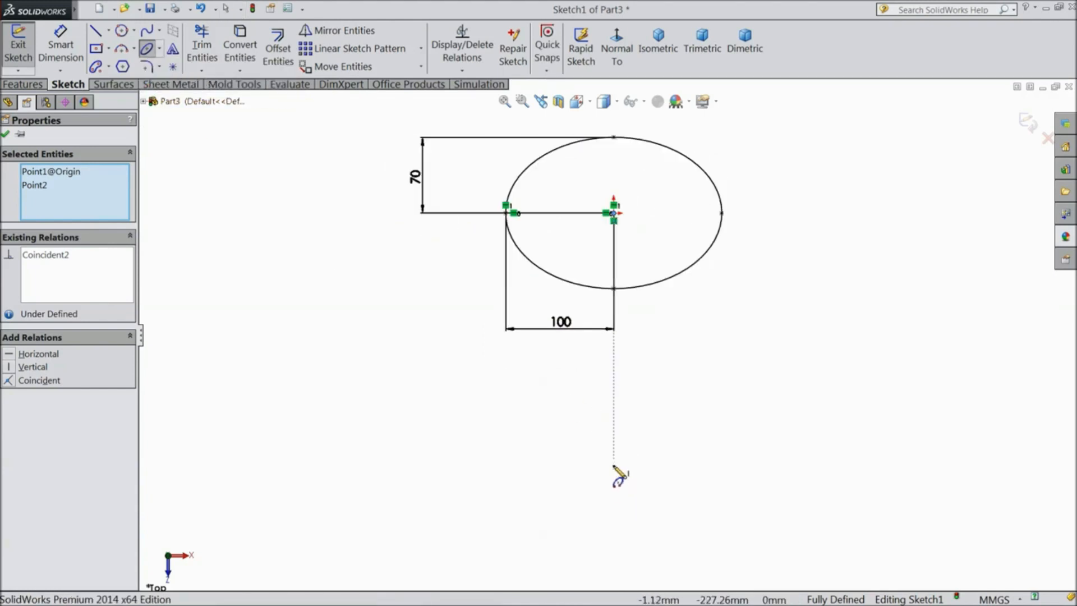
scroll(619, 476, "down", 1)
left_click(613, 441)
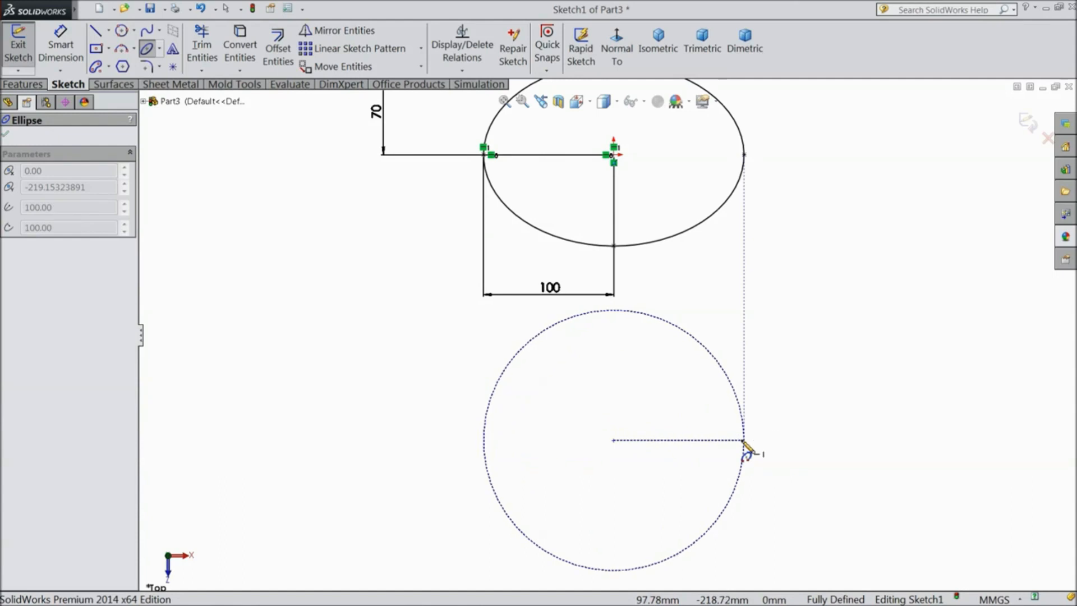
left_click(744, 440)
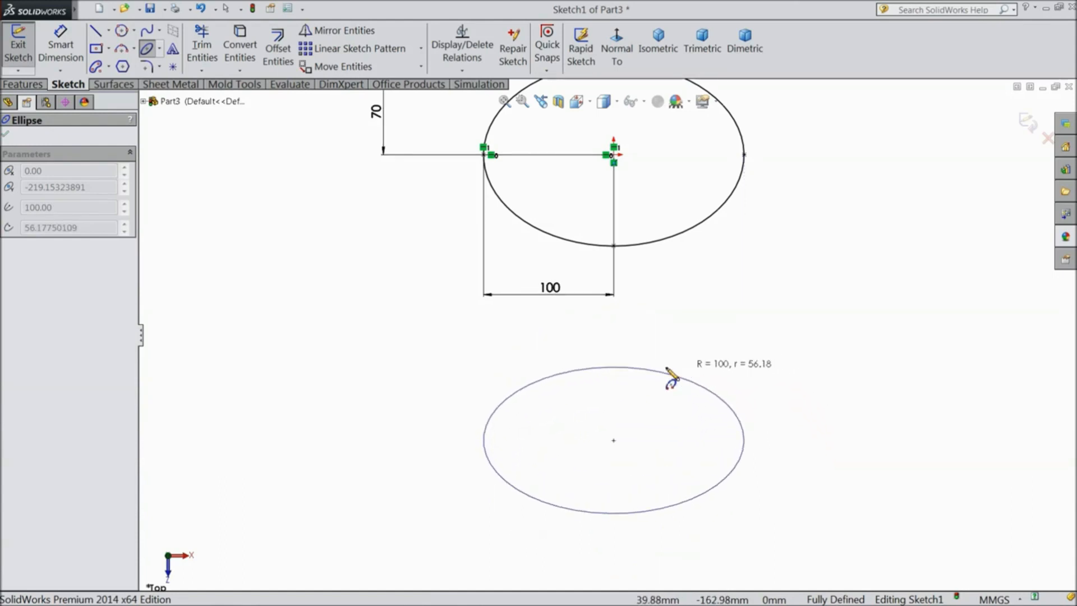
left_click(601, 377)
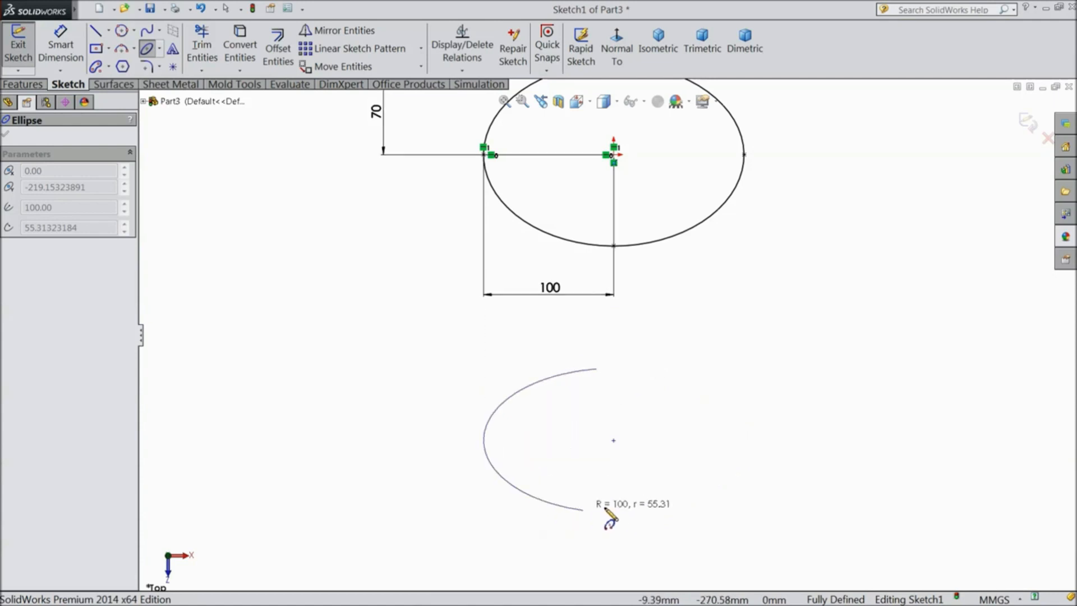
left_click(725, 402)
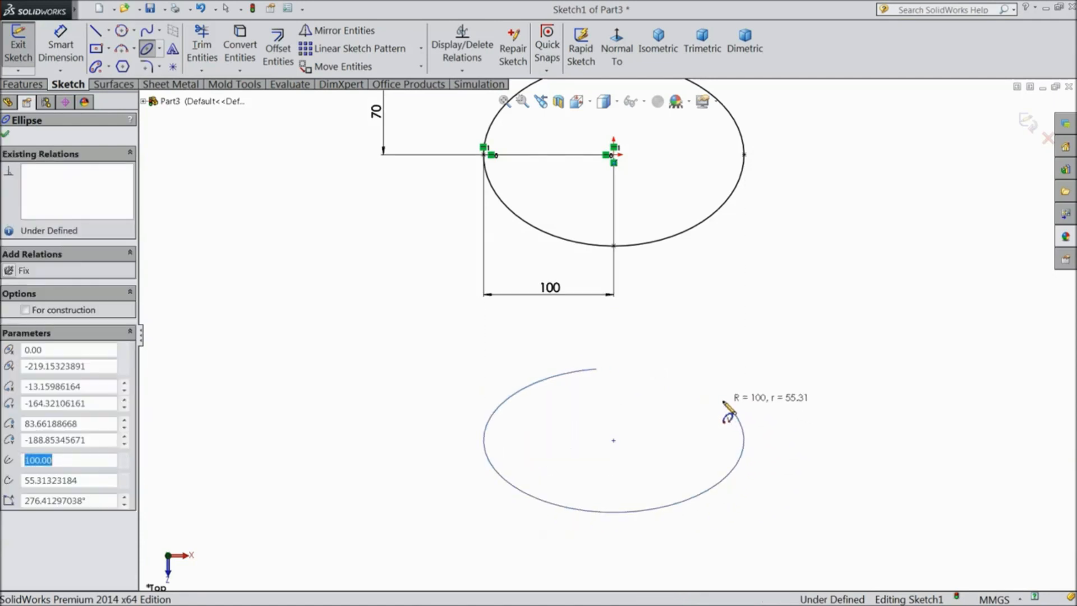
right_click(781, 383)
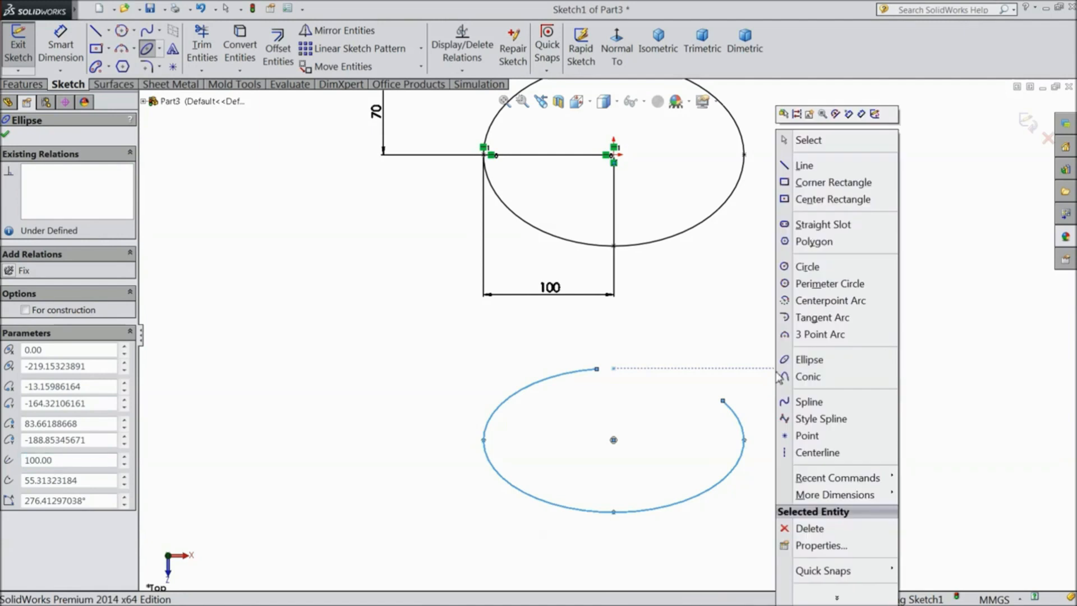
left_click(819, 141)
Move the partial ellipse's upper-left endpoint along the curve to just right of its top point.
scroll(637, 465, "down", 2)
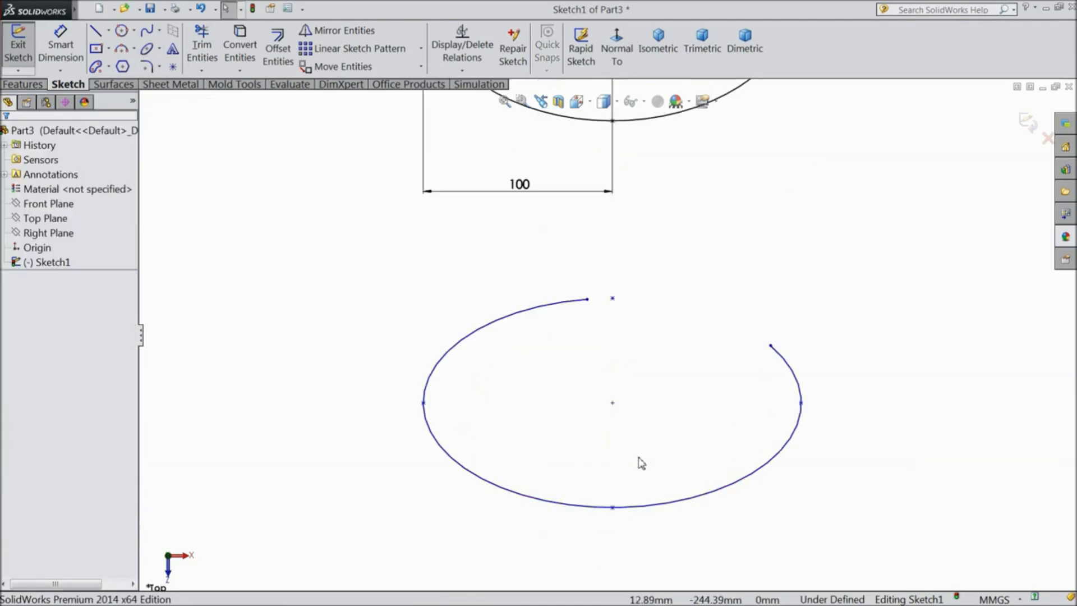
scroll(655, 444, "down", 1)
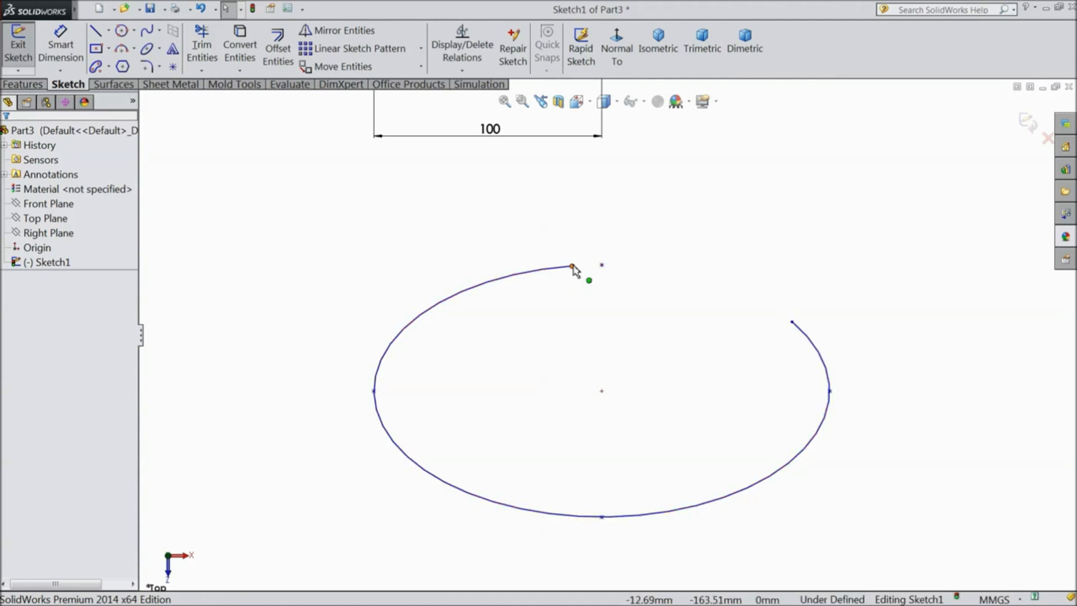
left_click_drag(572, 266, 654, 277)
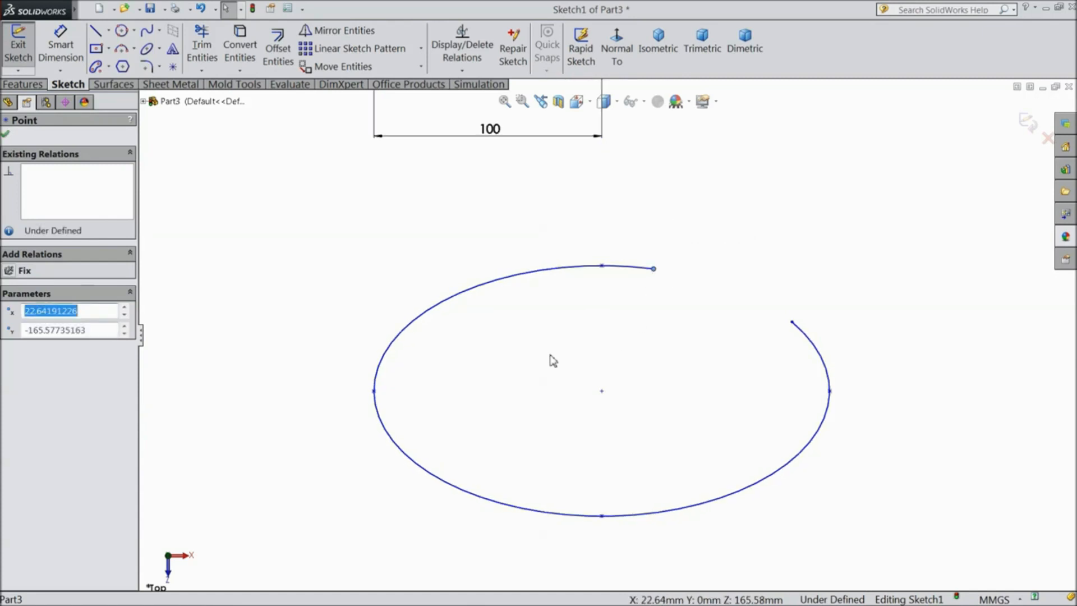
Dimension the vertical distance from the partial ellipse's top point to its center as 70 mm.
left_click(53, 48)
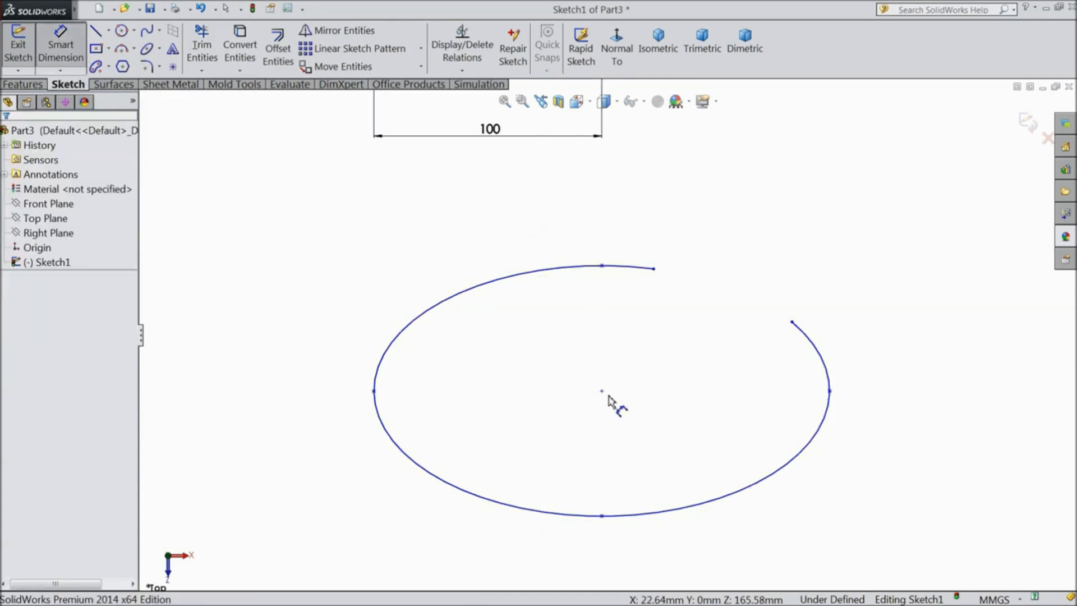
left_click(602, 266)
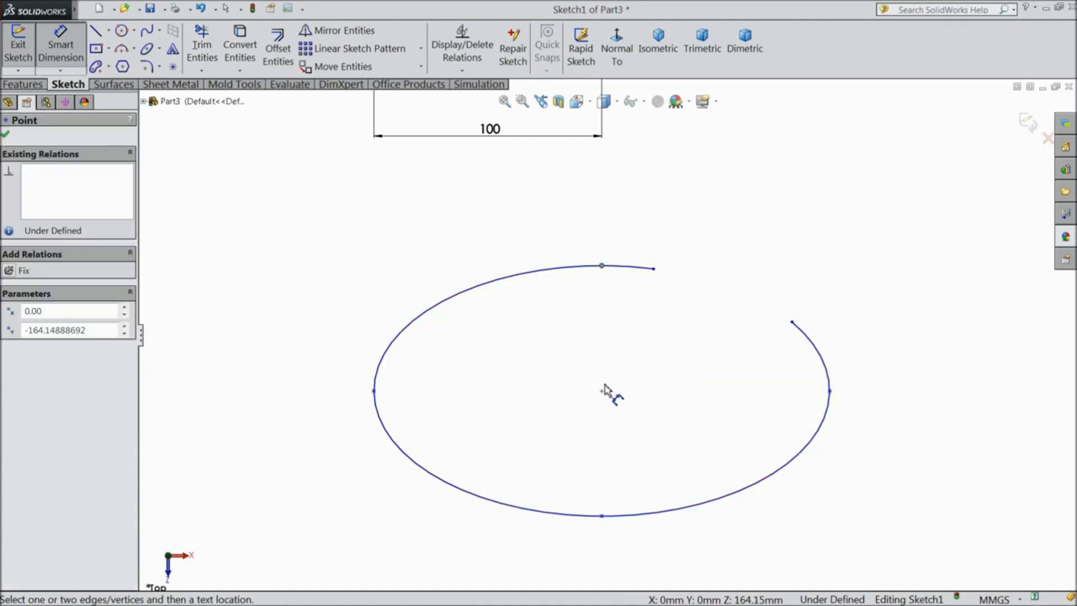
left_click(601, 391)
left_click(328, 337)
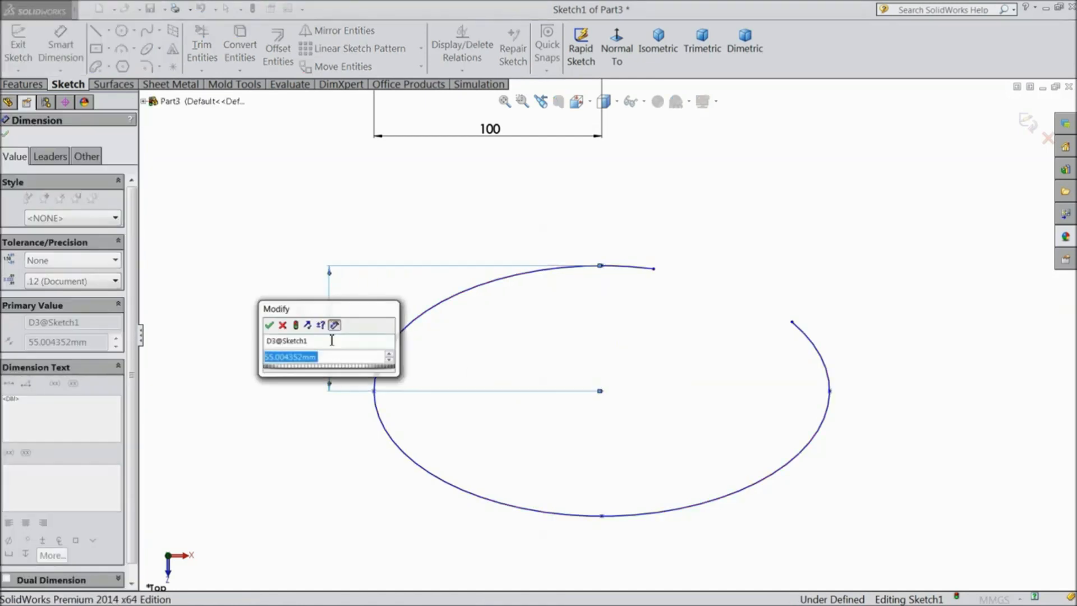
type("70")
key("Return")
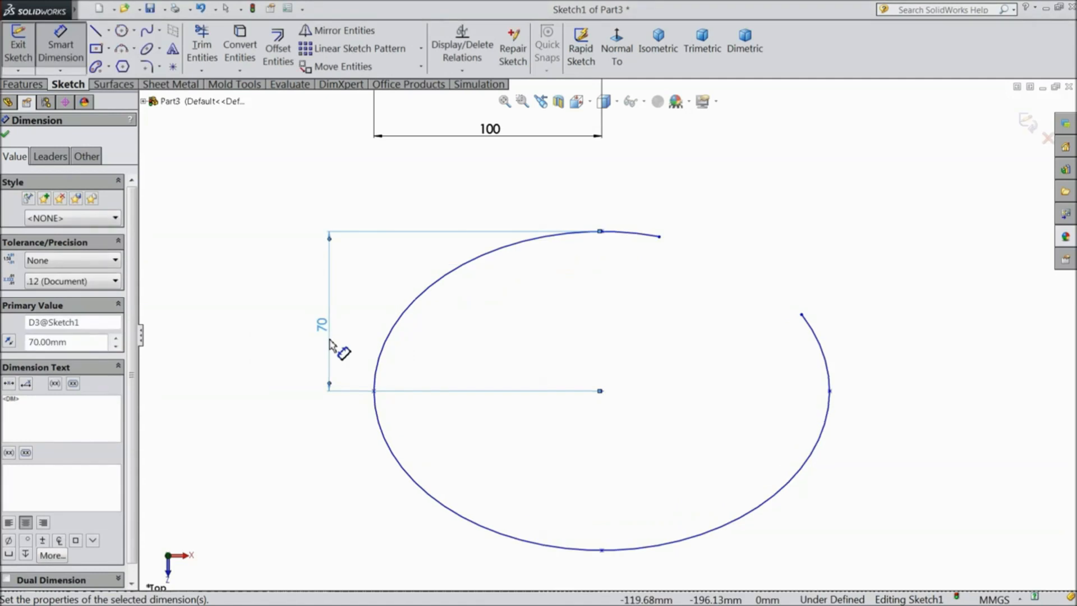
Dimension the horizontal distance from the partial ellipse's center to its left point as 100 mm.
left_click(601, 391)
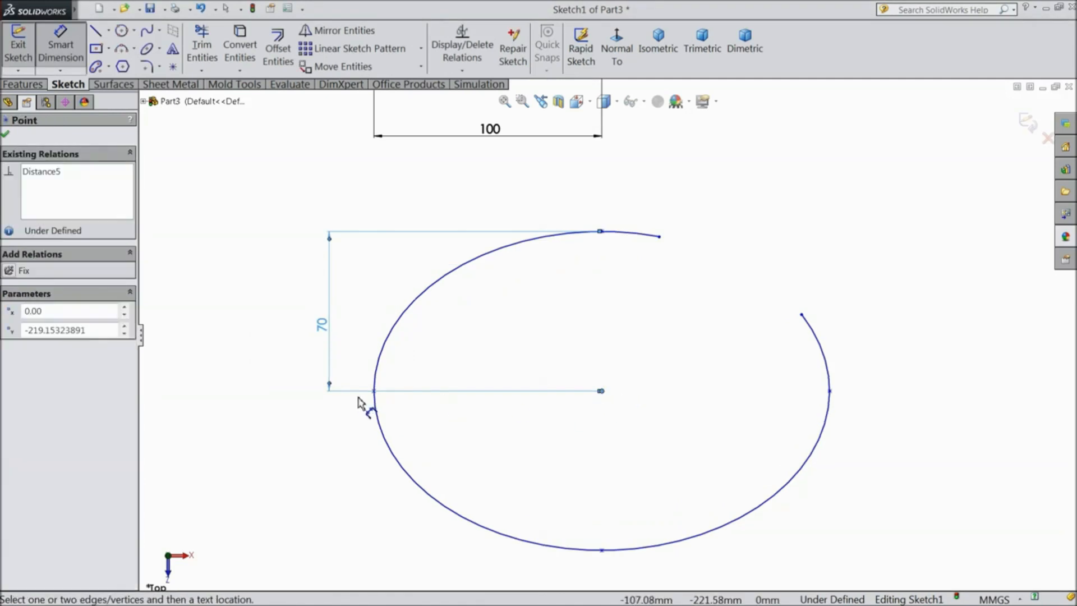
left_click(373, 391)
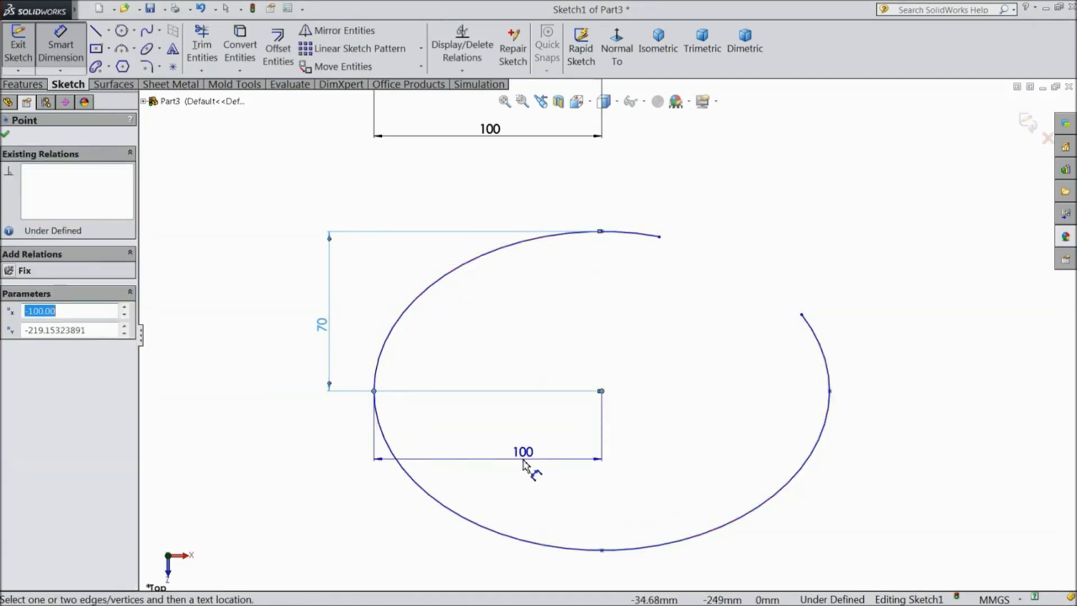
left_click(533, 468)
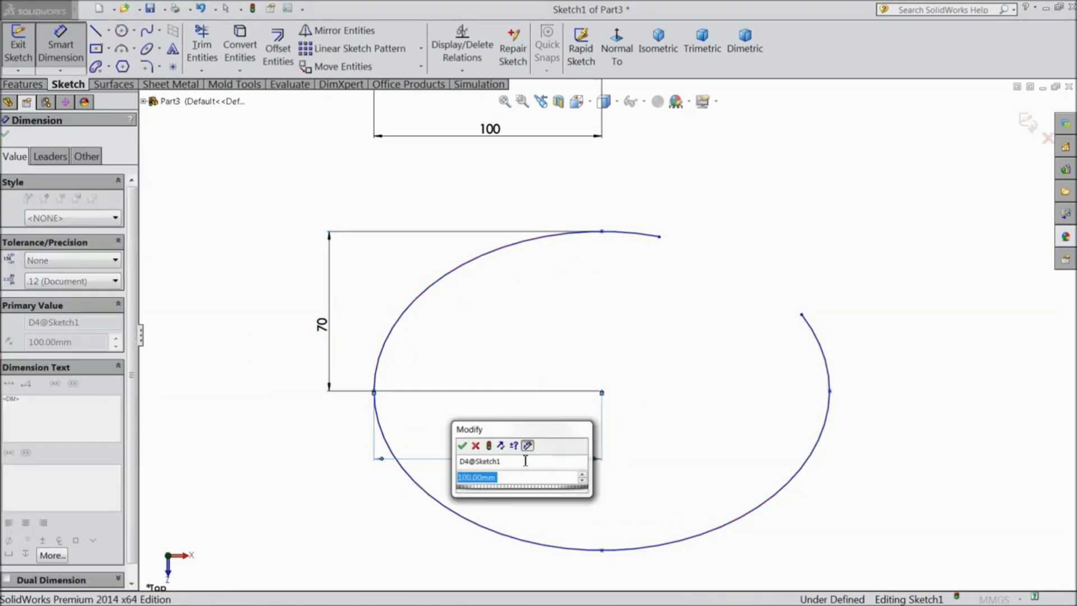
left_click(463, 445)
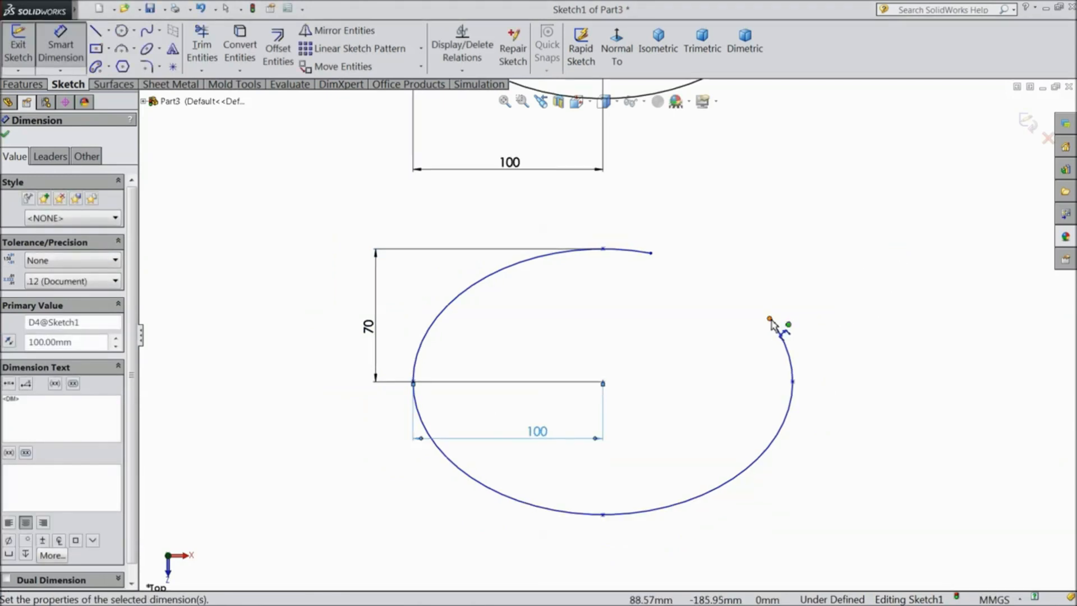
Dimension the aligned distance between the partial ellipse's two open endpoints as 70 mm.
left_click(770, 318)
left_click(651, 254)
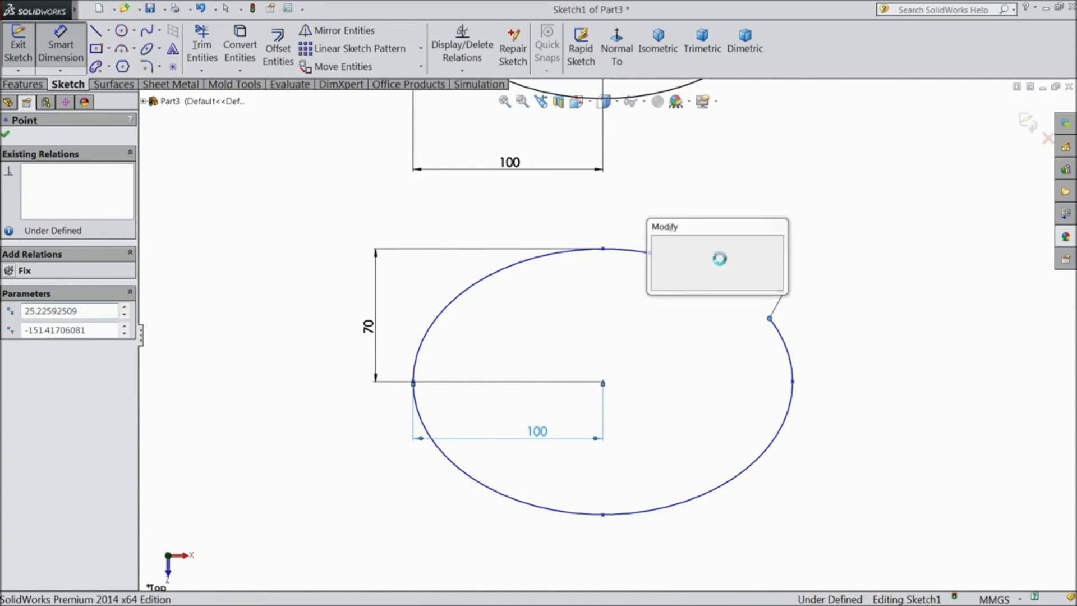
left_click(719, 258)
type("70")
key("Return")
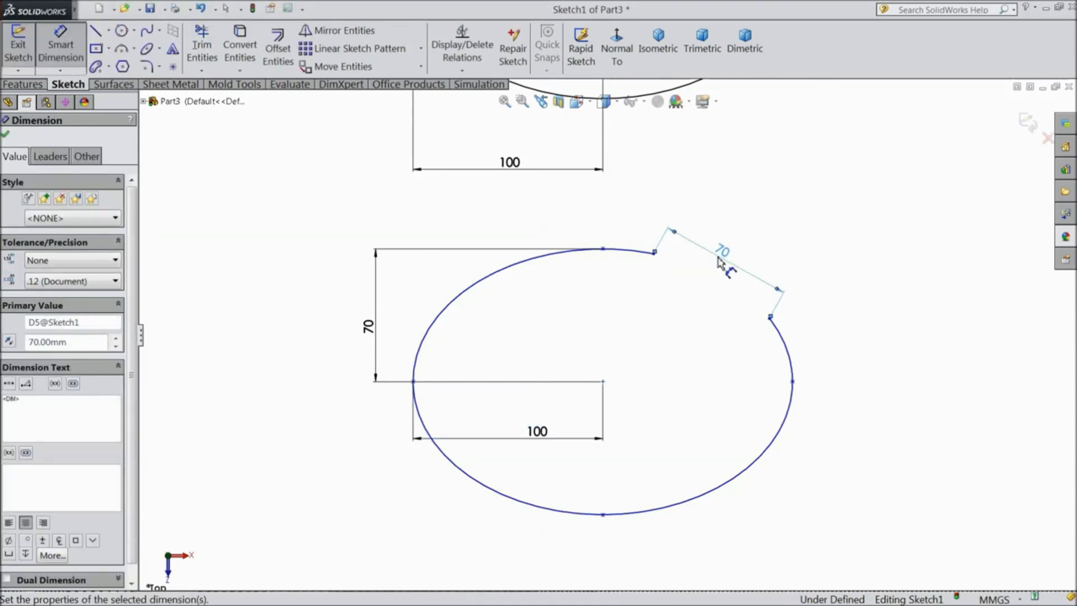
key("Escape")
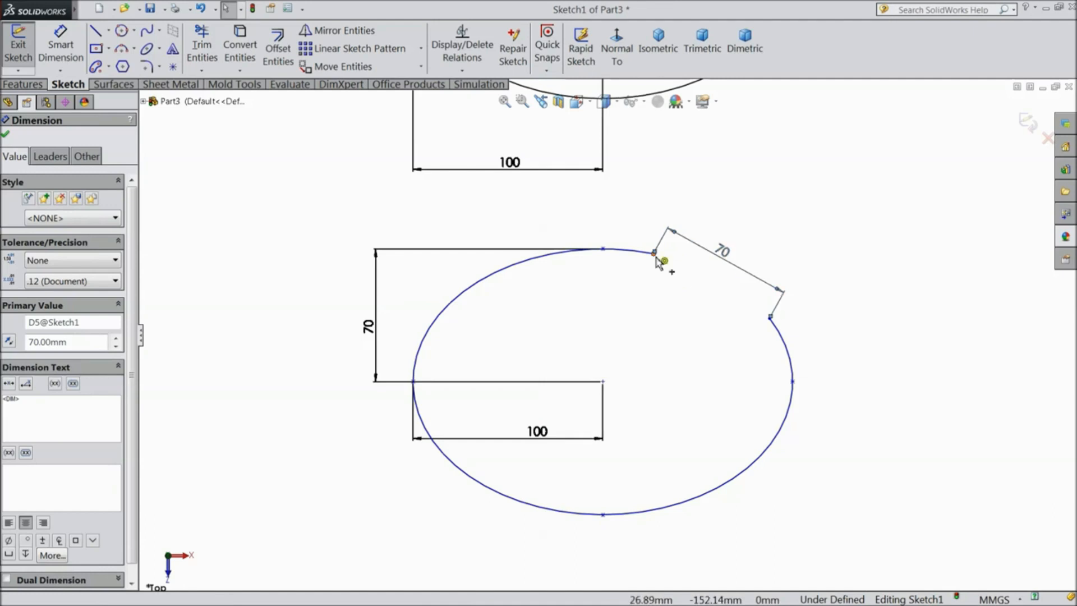
left_click(771, 319)
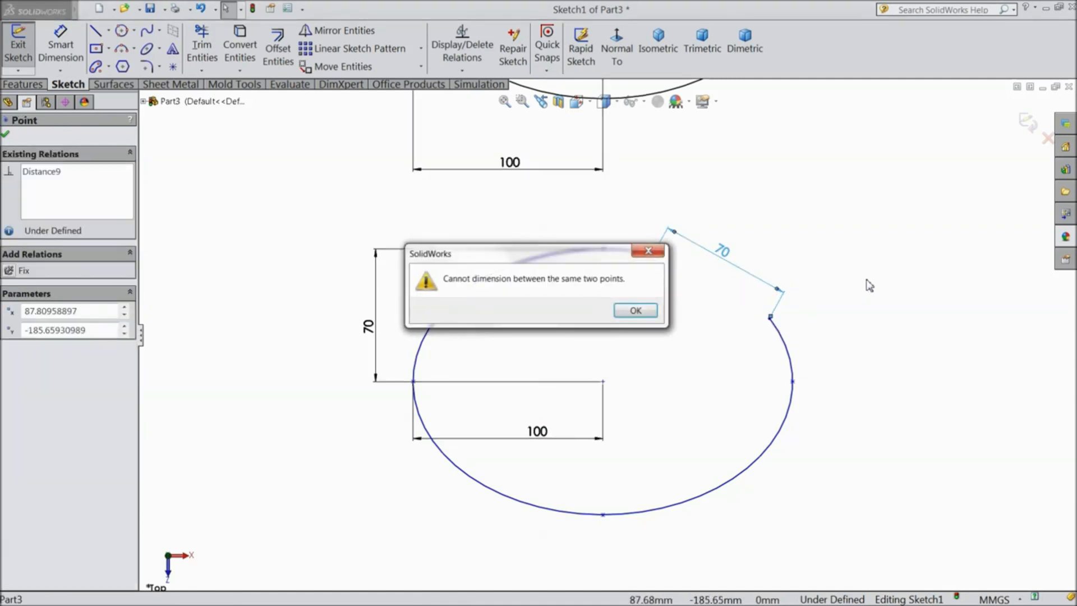
left_click(648, 251)
key("f")
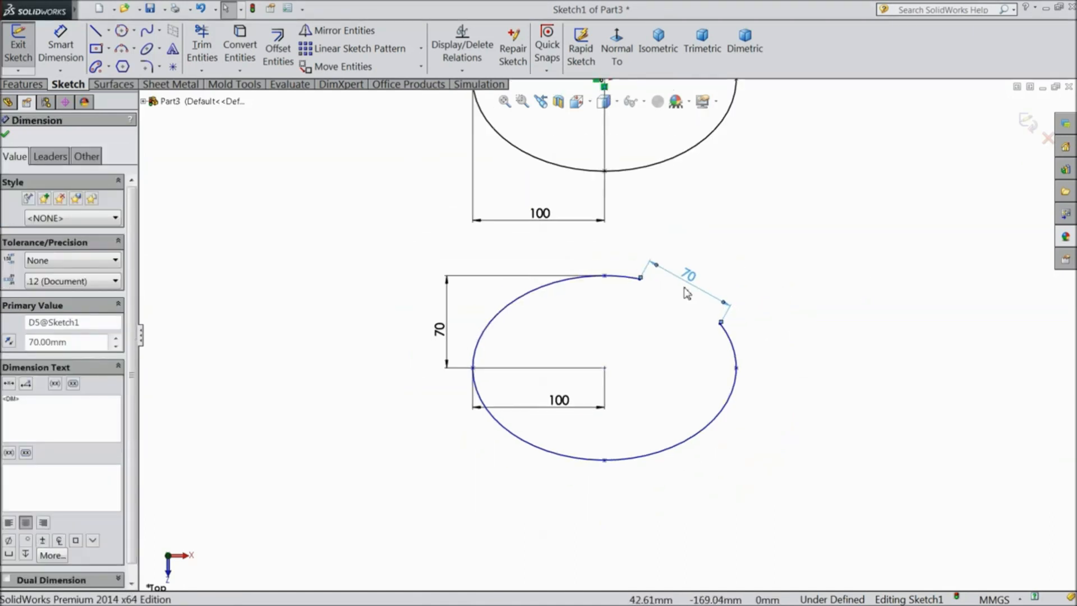
scroll(645, 304, "down", 2)
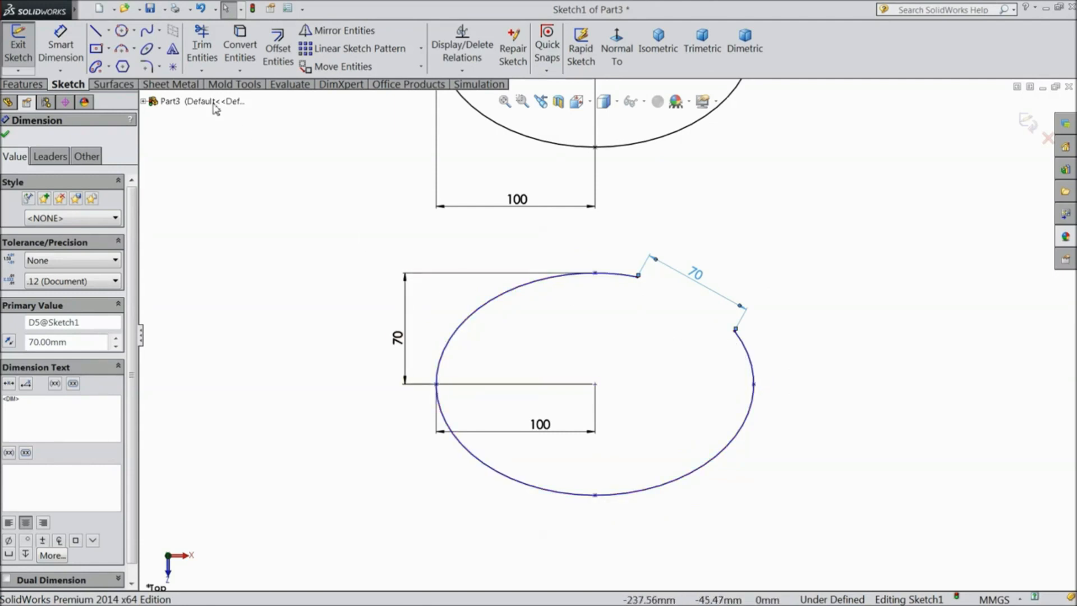
Try to make the partial ellipse's center horizontal with the full ellipse's center.
left_click(160, 49)
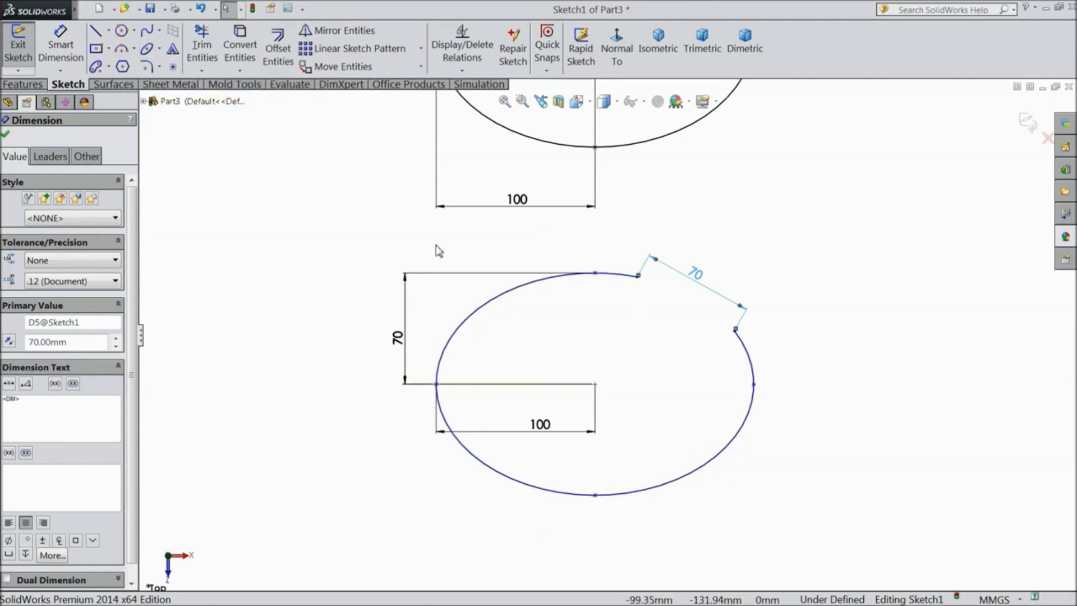
scroll(609, 337, "up", 2)
left_click(599, 371)
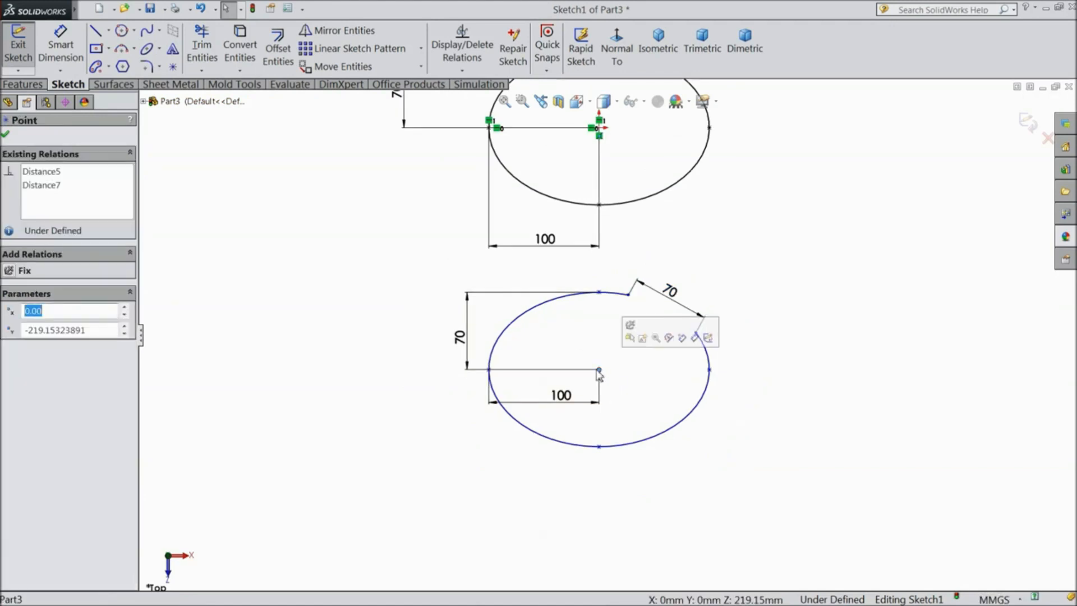
left_click(599, 128, "ctrl")
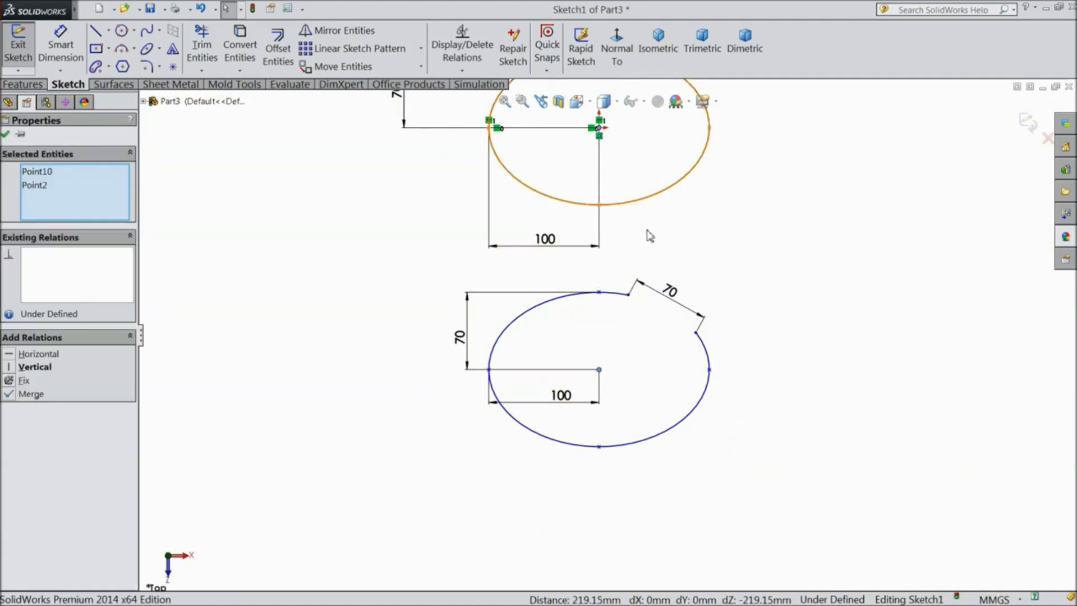
left_click(23, 357)
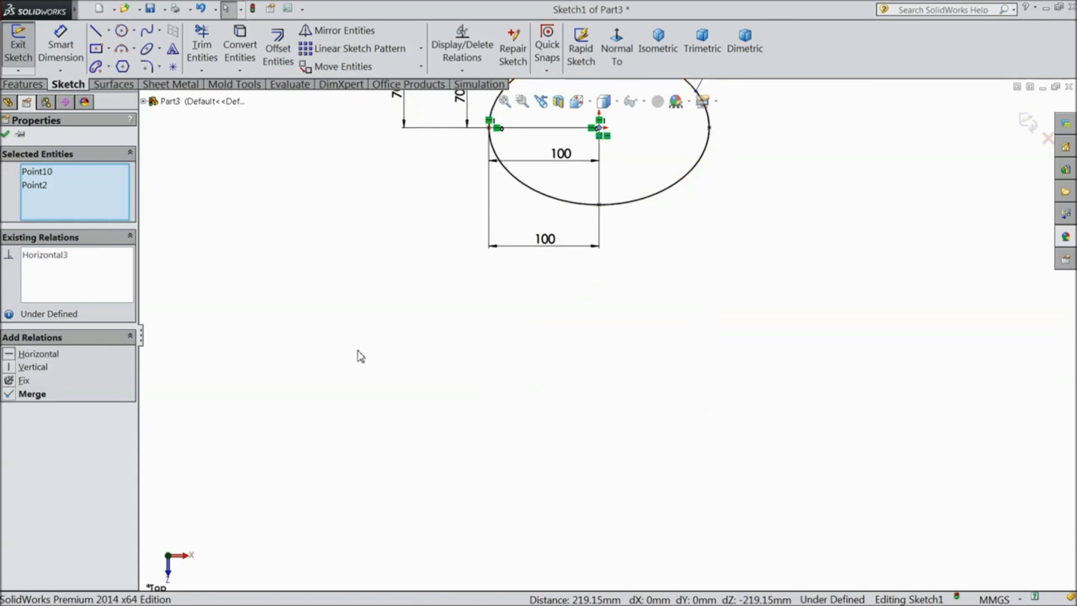
key("f")
scroll(142, 275, "down", 2)
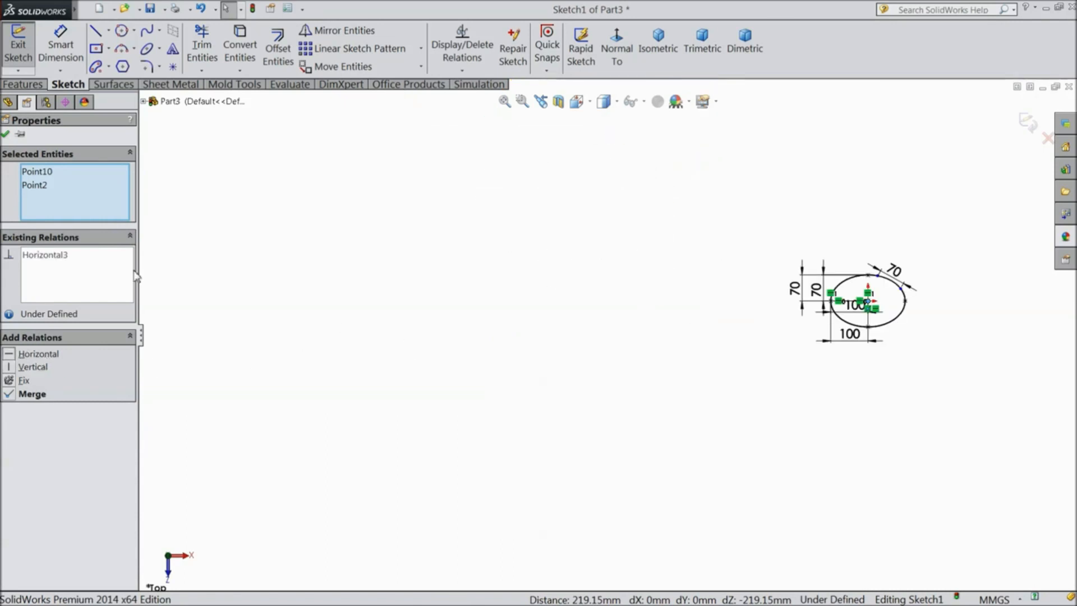
left_click(5, 134)
scroll(560, 310, "up", 2)
scroll(776, 339, "down", 2)
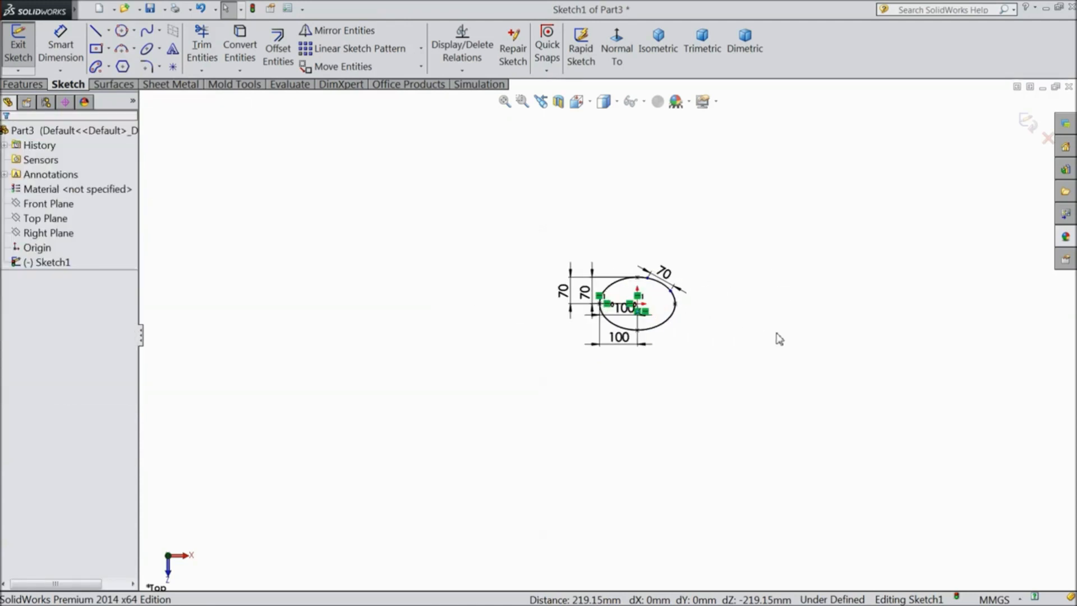
Undo the horizontal relation between the two ellipse centers and clear the selection.
left_click(201, 8)
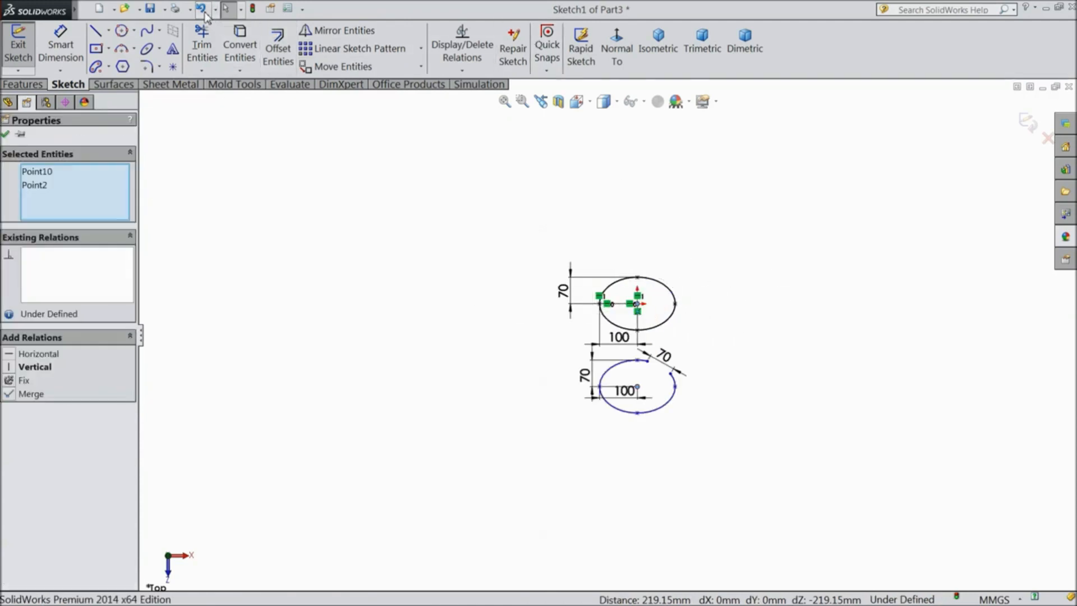
scroll(661, 344, "down", 4)
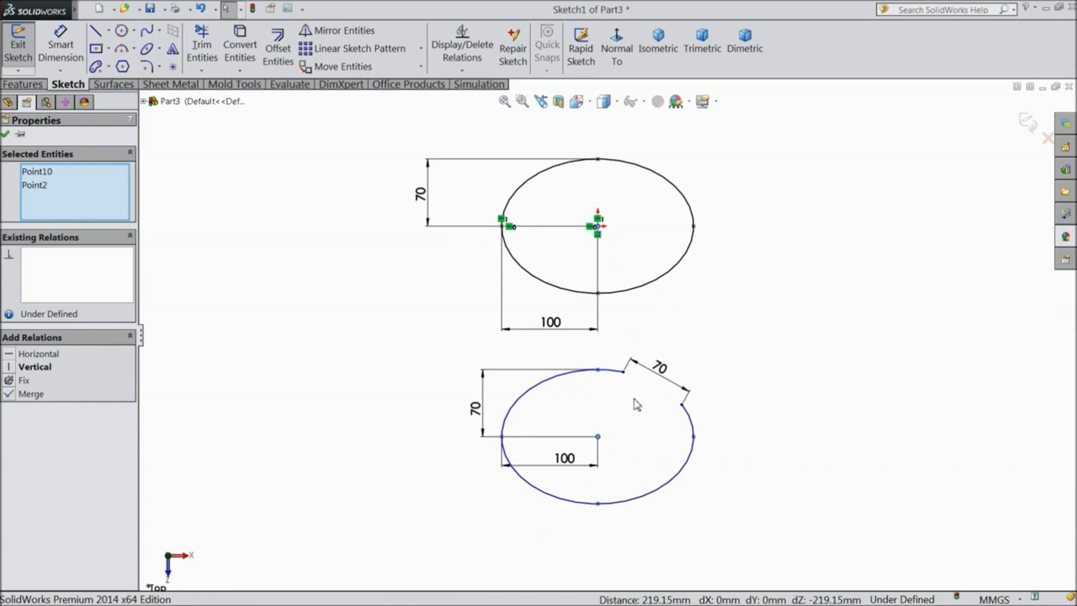
left_click(286, 308)
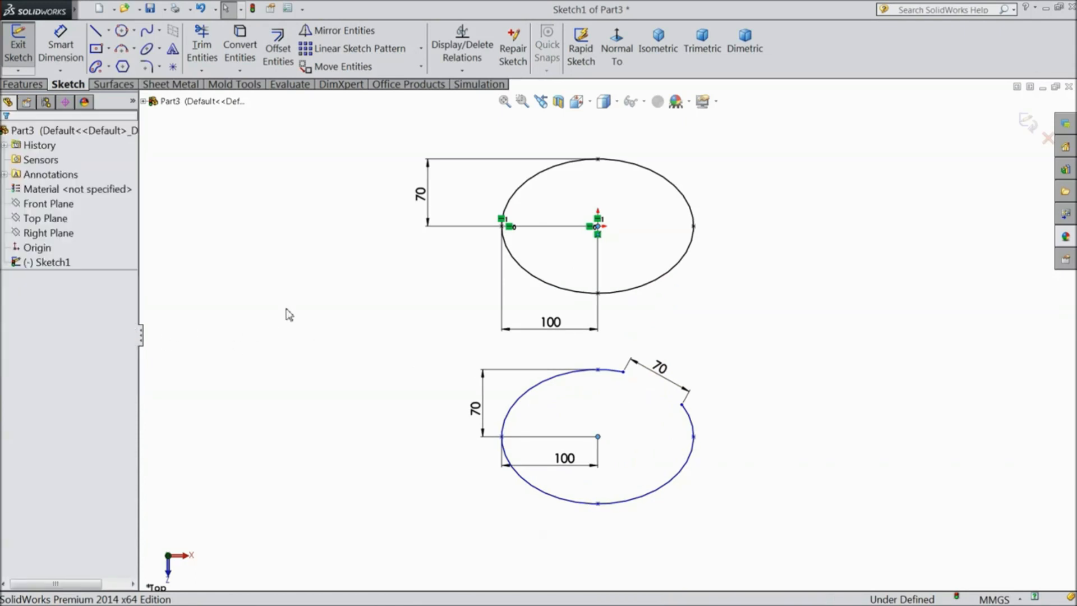
Add a vertical relation between the partial ellipse's center and the full ellipse's center.
left_click(598, 436)
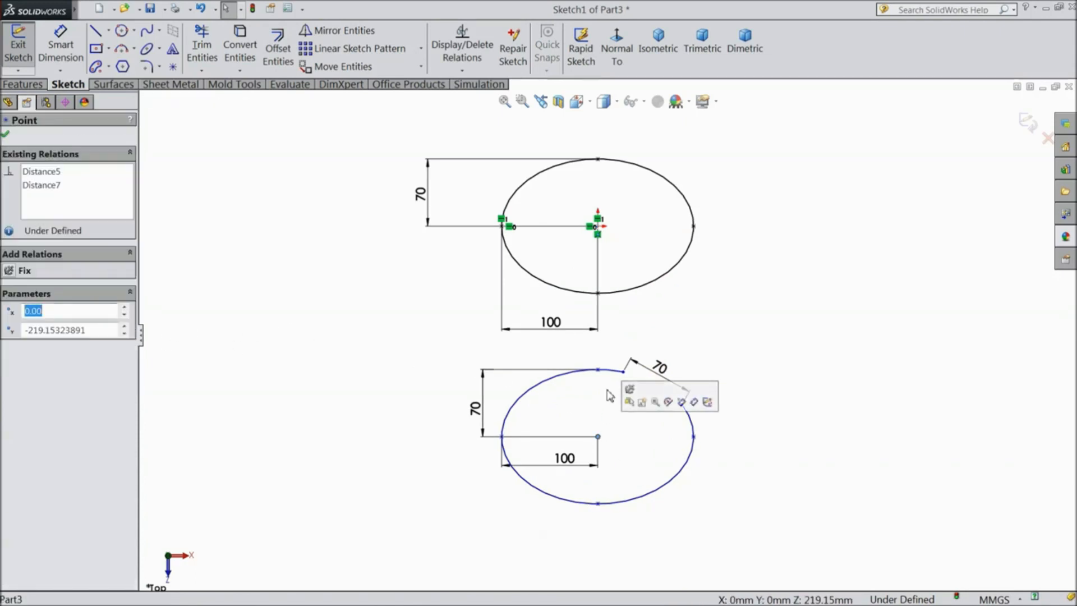
left_click(598, 228, "ctrl")
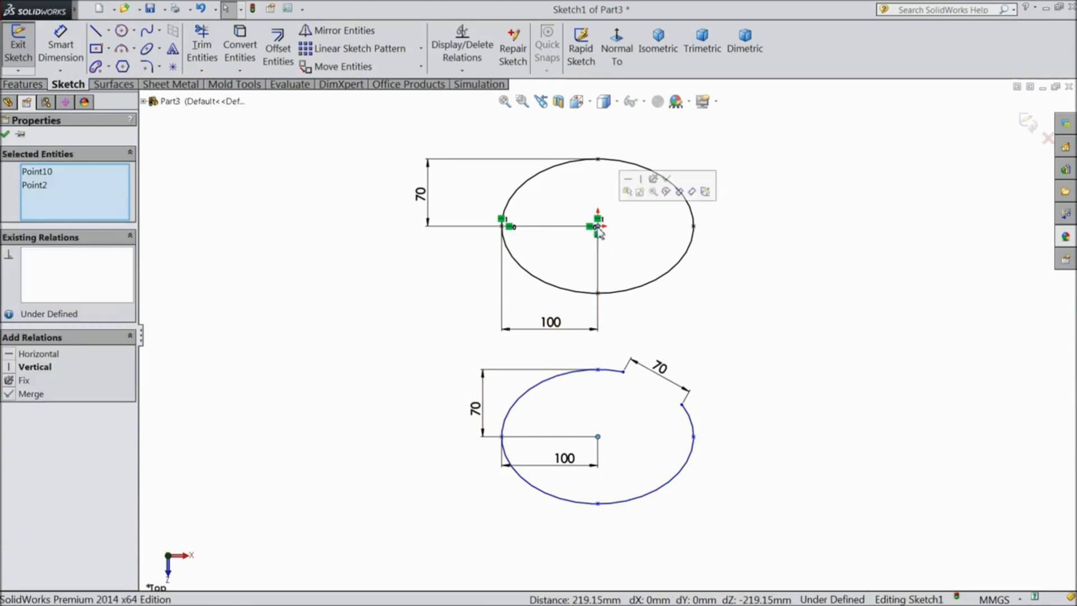
left_click(642, 180)
Sketch an upward-opening parabola to the left of the ellipses, with about 441 mm between its focus and vertex and its right end rising past the ellipses.
scroll(611, 357, "up", 2)
scroll(612, 358, "down", 2)
scroll(629, 365, "up", 1)
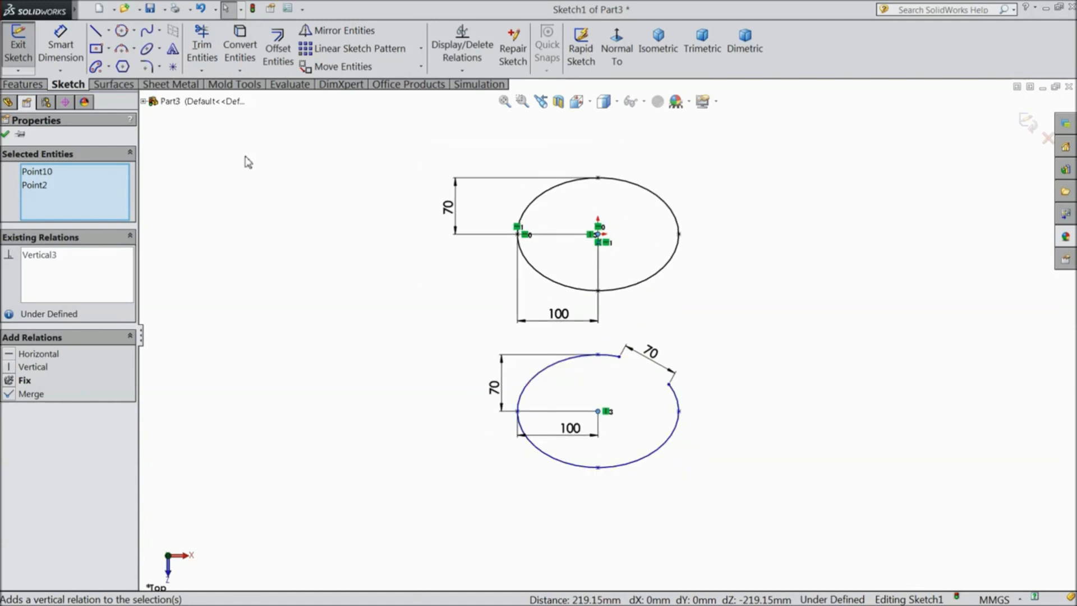
left_click(160, 49)
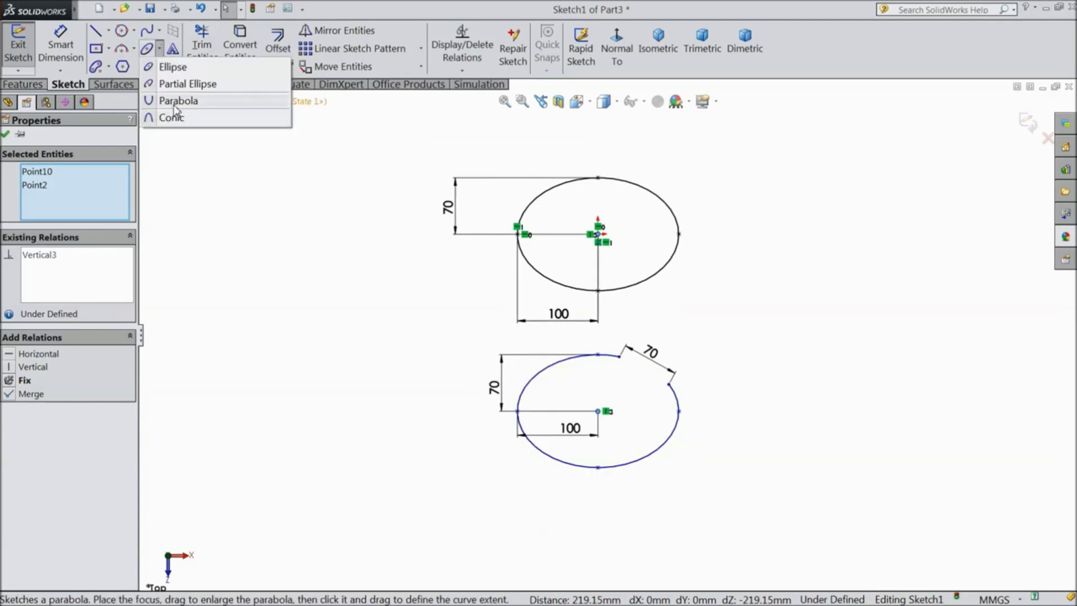
left_click(150, 99)
scroll(606, 348, "up", 2)
scroll(398, 354, "up", 2)
scroll(362, 345, "down", 3)
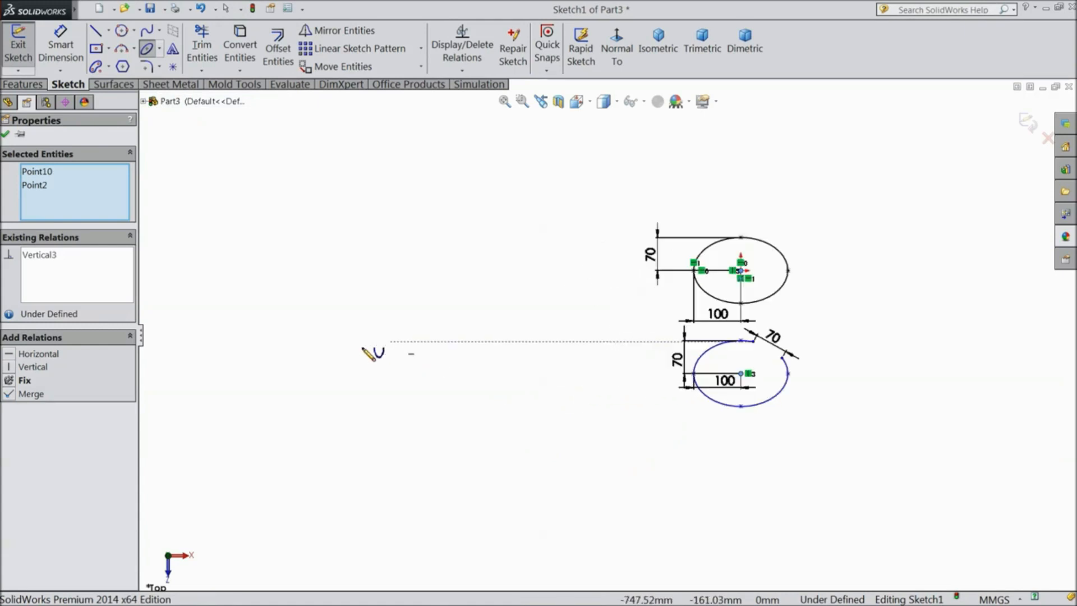
left_click(367, 299)
scroll(387, 446, "up", 3)
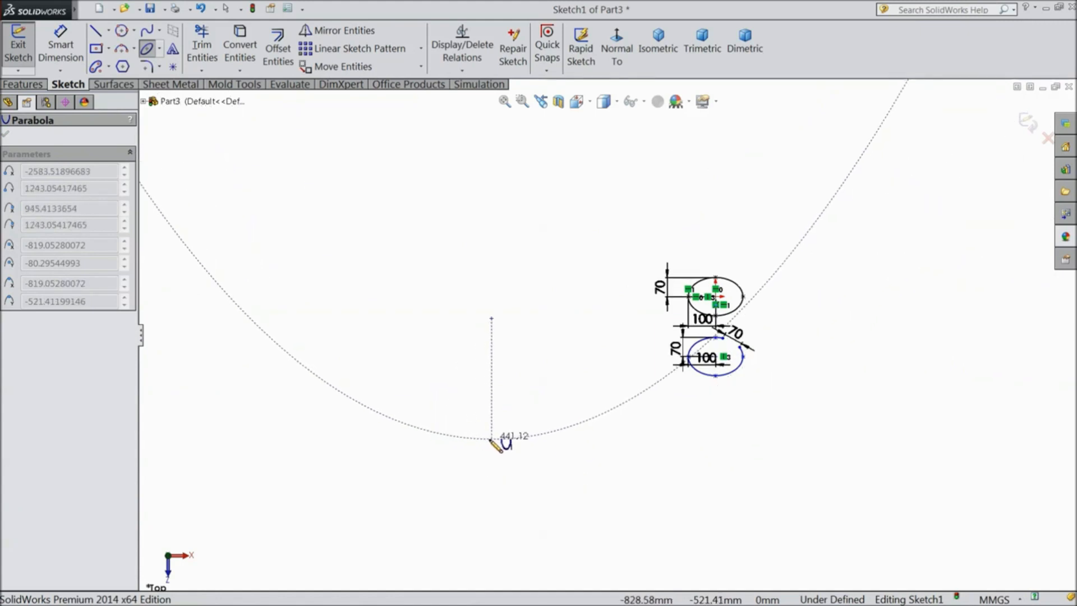
left_click(492, 439)
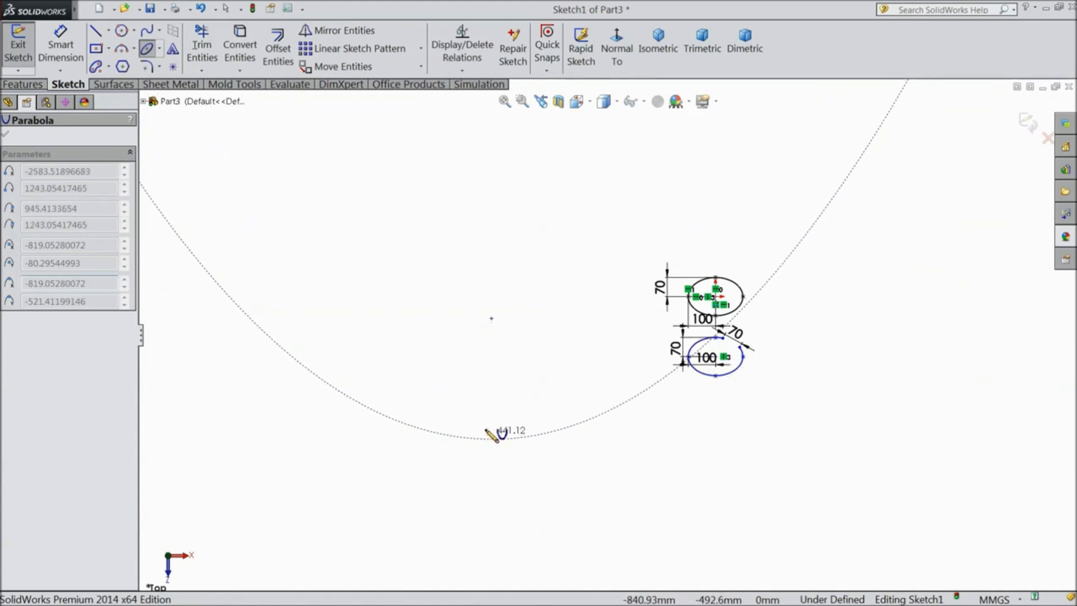
left_click(374, 289)
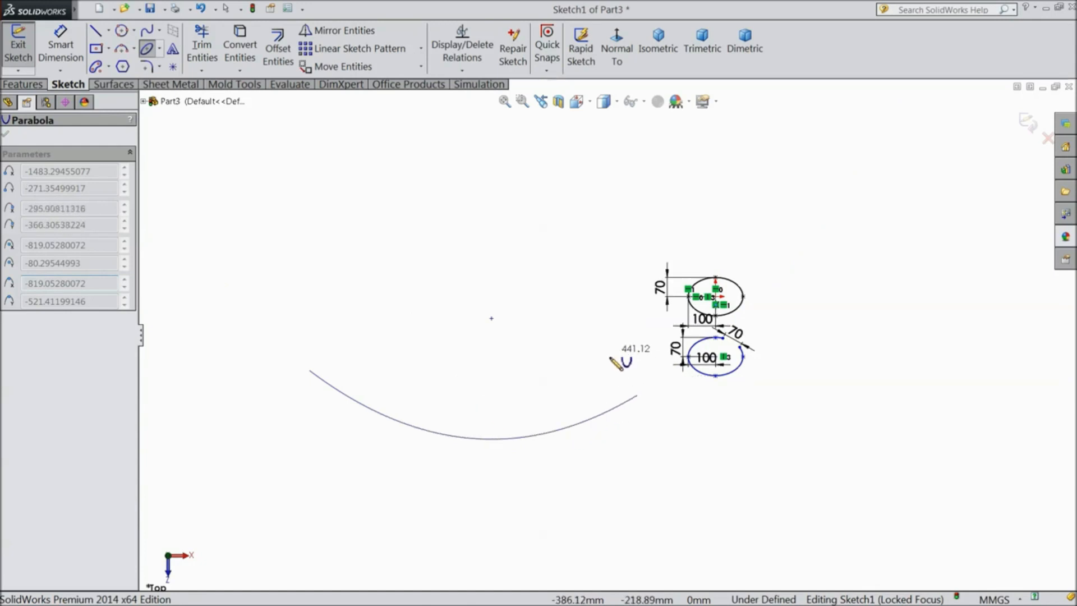
left_click(815, 222)
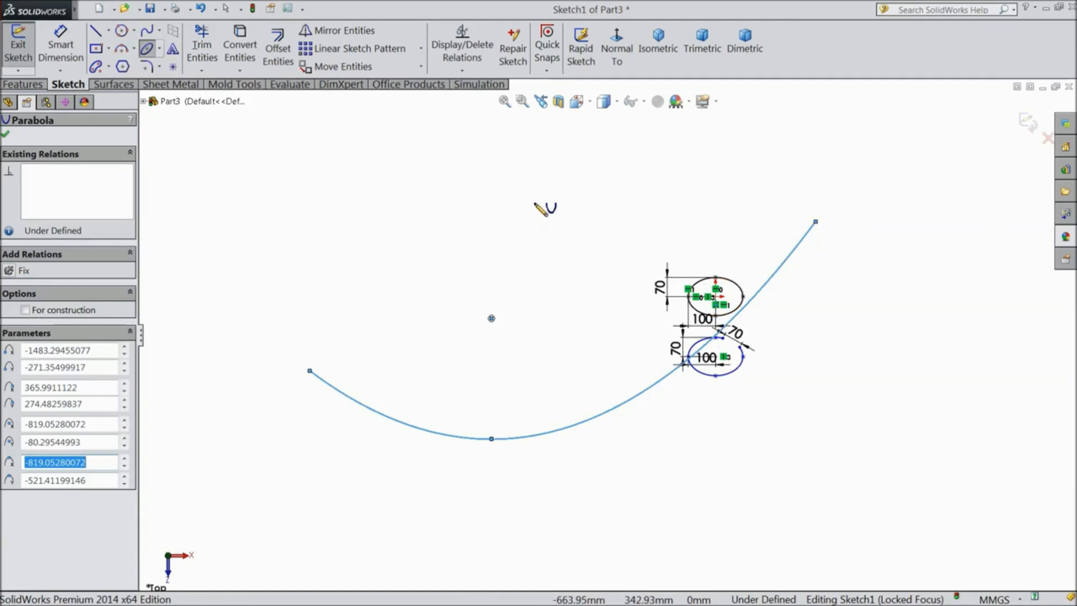
right_click(538, 206)
left_click(583, 141)
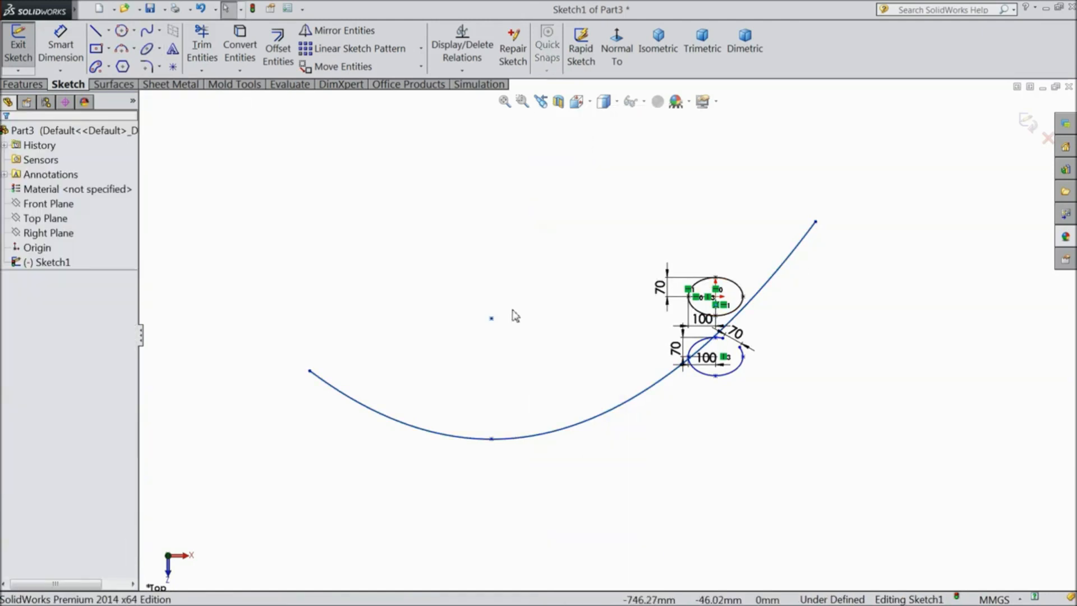
Move the parabola away from the ellipses by relocating its focus point further left.
scroll(528, 314, "up", 3)
scroll(629, 315, "down", 2)
left_click_drag(501, 331, 368, 296)
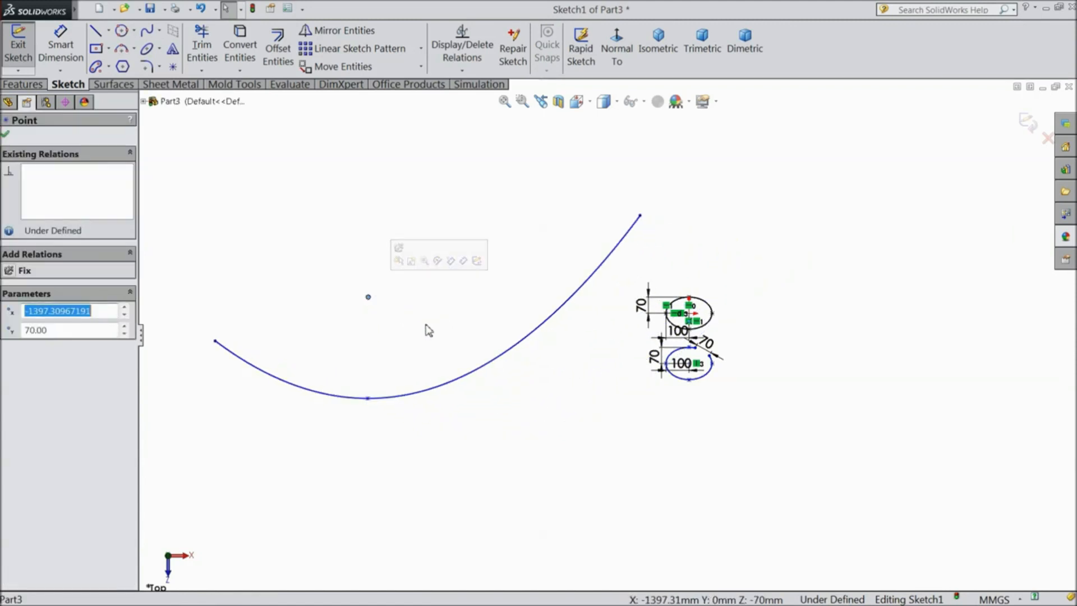
Add a horizontal relation between the parabola's two endpoints.
scroll(572, 294, "up", 2)
left_click(630, 252)
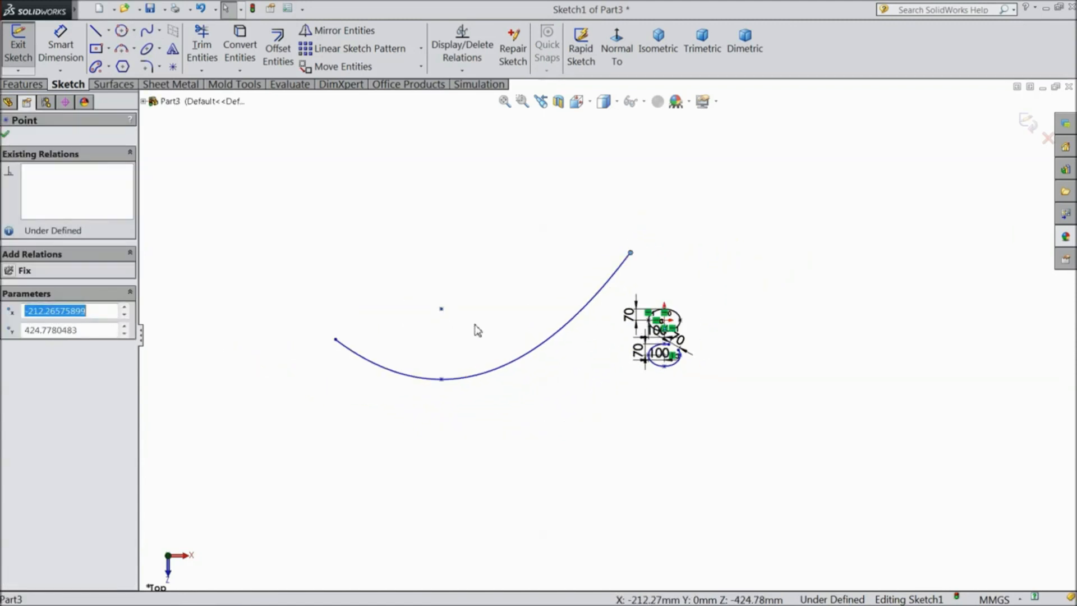
left_click(336, 340, "ctrl")
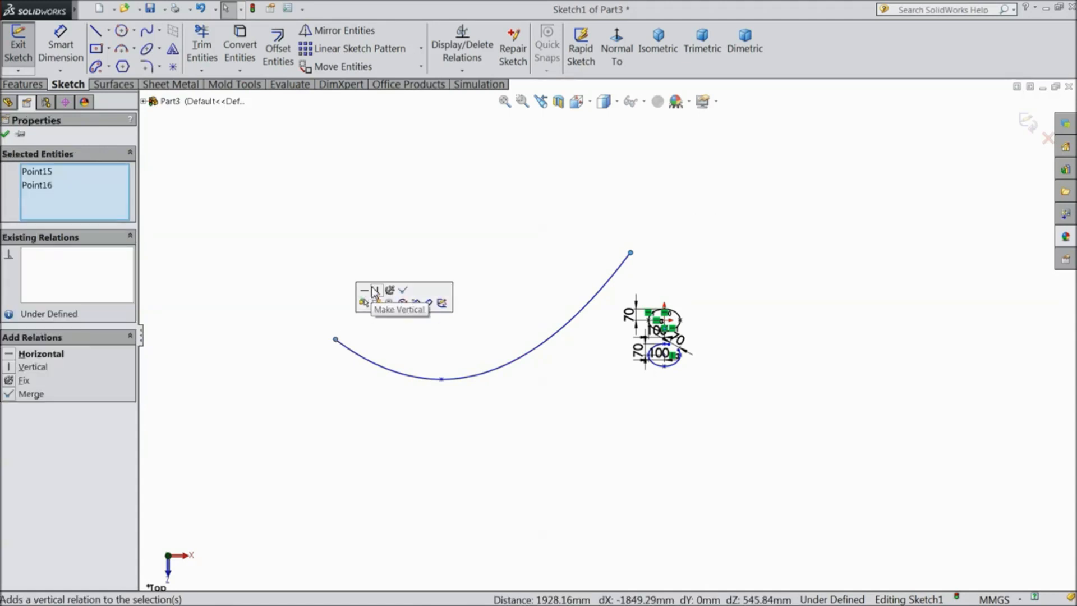
left_click(365, 292)
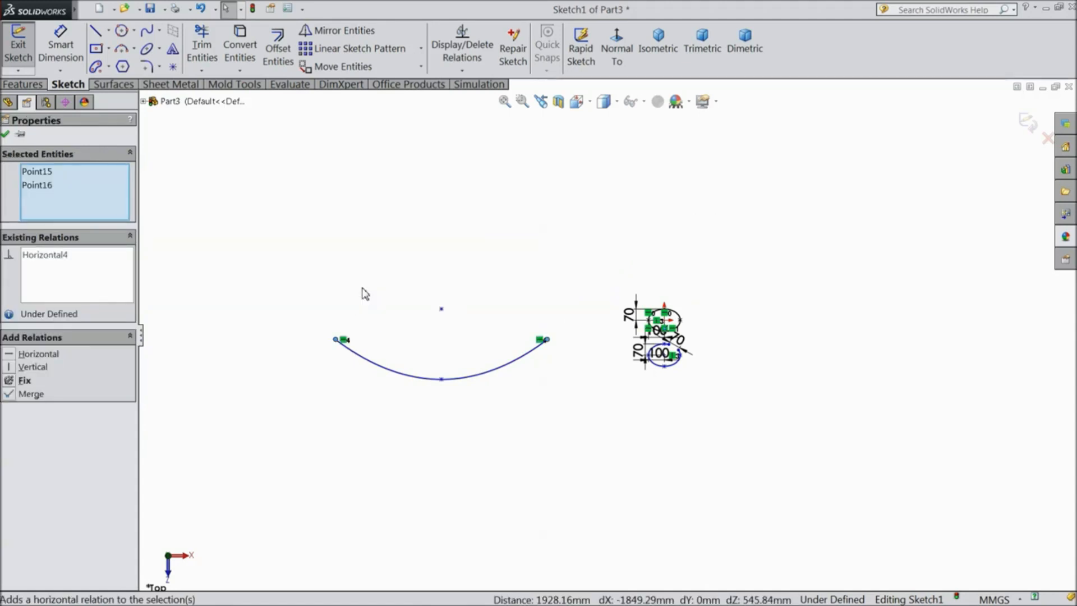
Reshape the parabola by moving its right endpoint, spacing the ends about 1328 mm apart, and clear the selection.
scroll(459, 394, "down", 3)
left_click_drag(646, 299, 670, 254)
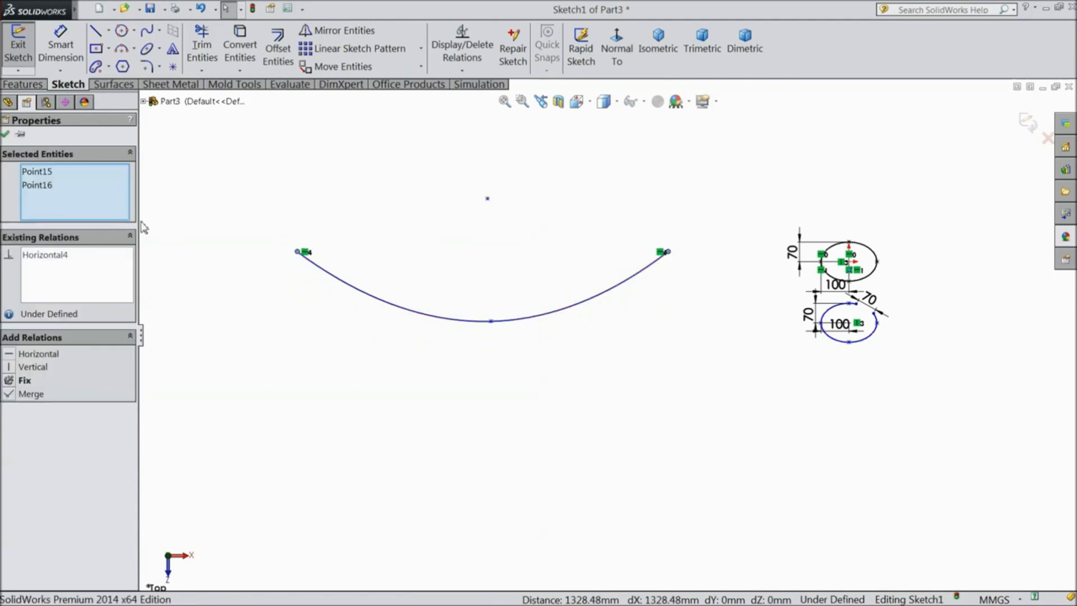
left_click(5, 135)
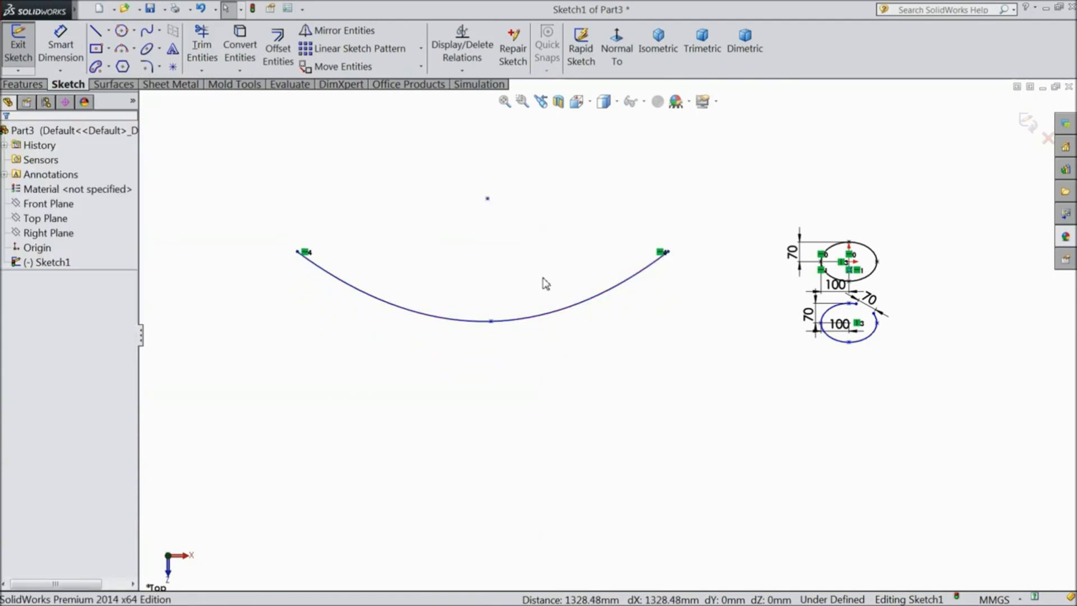
Add a horizontal relation between the parabola's focus and its right endpoint, and clear the selection.
left_click(488, 198)
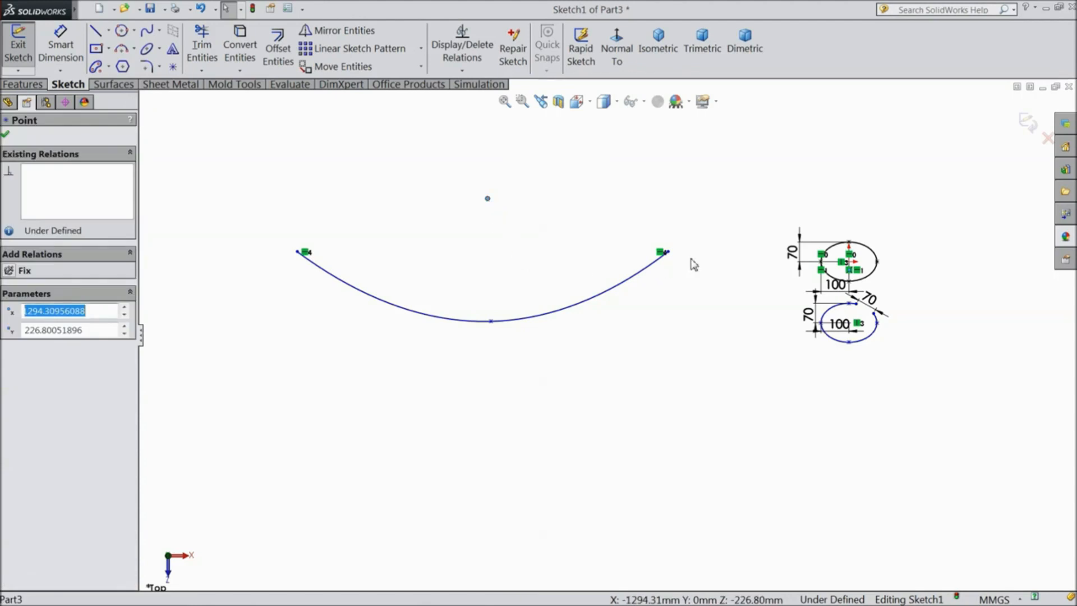
left_click(668, 252, "ctrl")
left_click(705, 211)
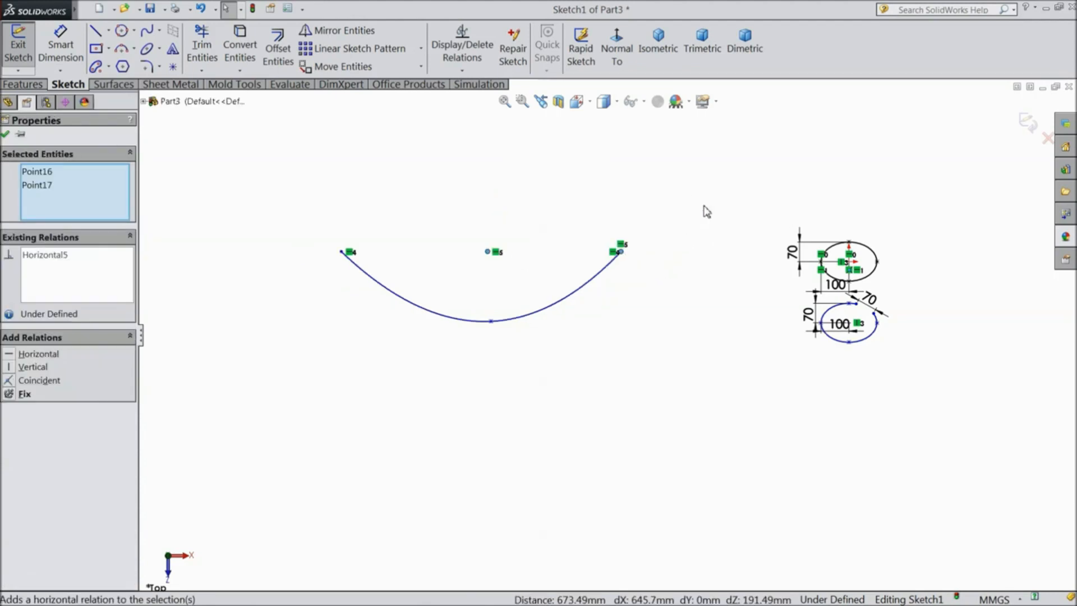
scroll(479, 275, "down", 3)
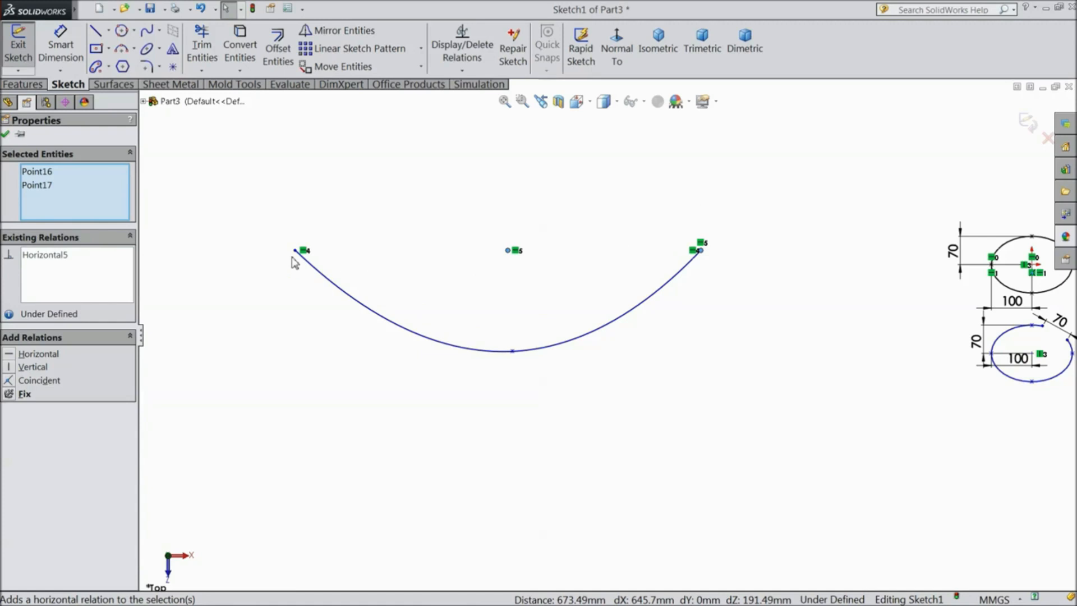
left_click(6, 134)
Sketch a conic left of the parabola with vertically aligned ends and its shoulder bulging right toward an apex point level with its middle.
scroll(529, 305, "up", 3)
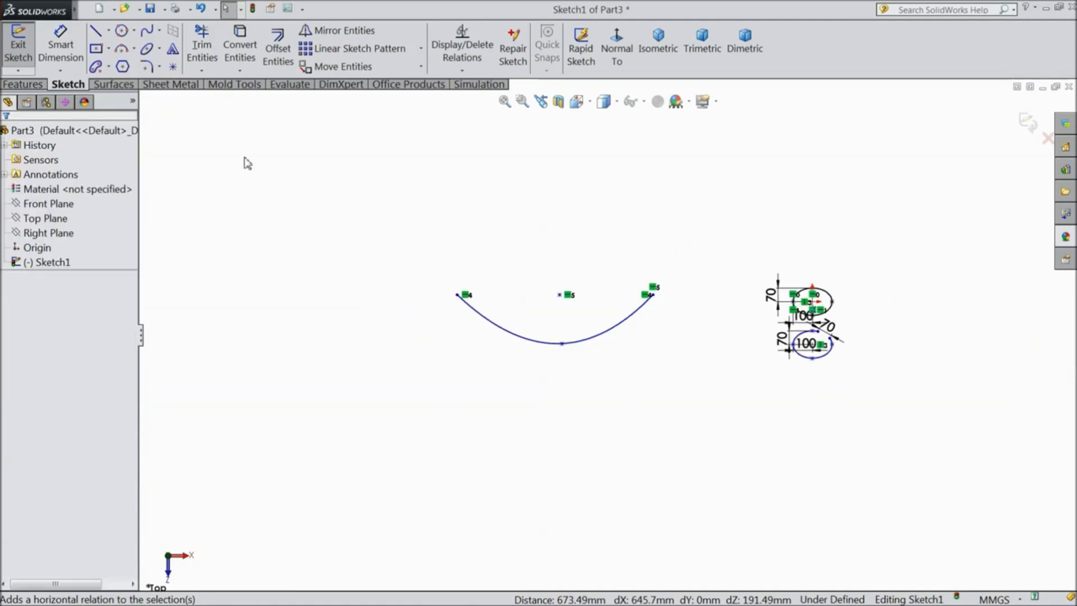
left_click(160, 50)
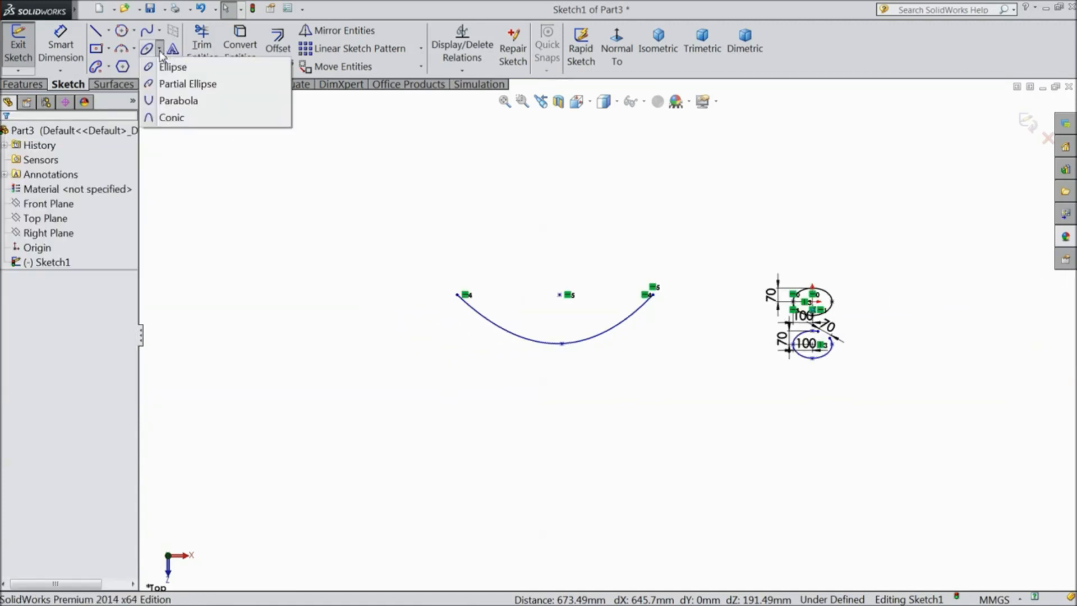
left_click(168, 116)
scroll(617, 336, "up", 2)
scroll(416, 346, "up", 1)
scroll(416, 346, "down", 2)
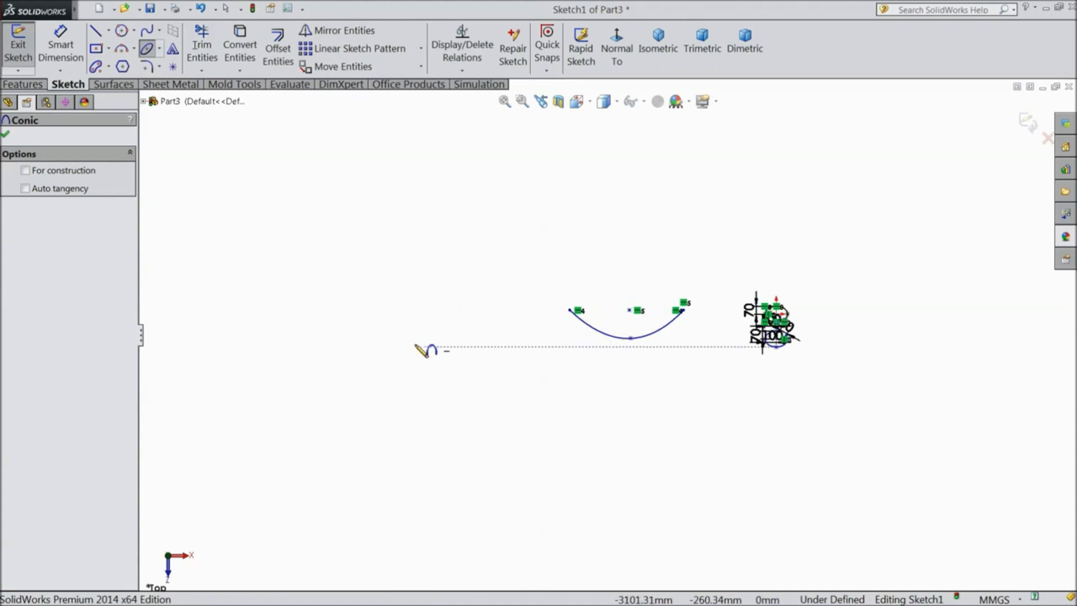
left_click(277, 328)
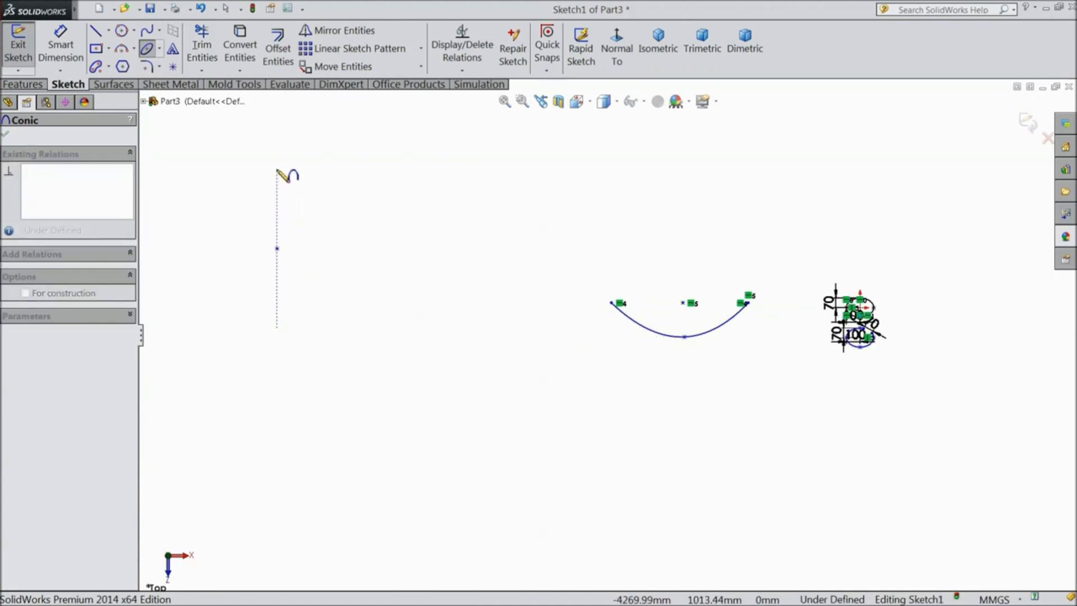
left_click(277, 171)
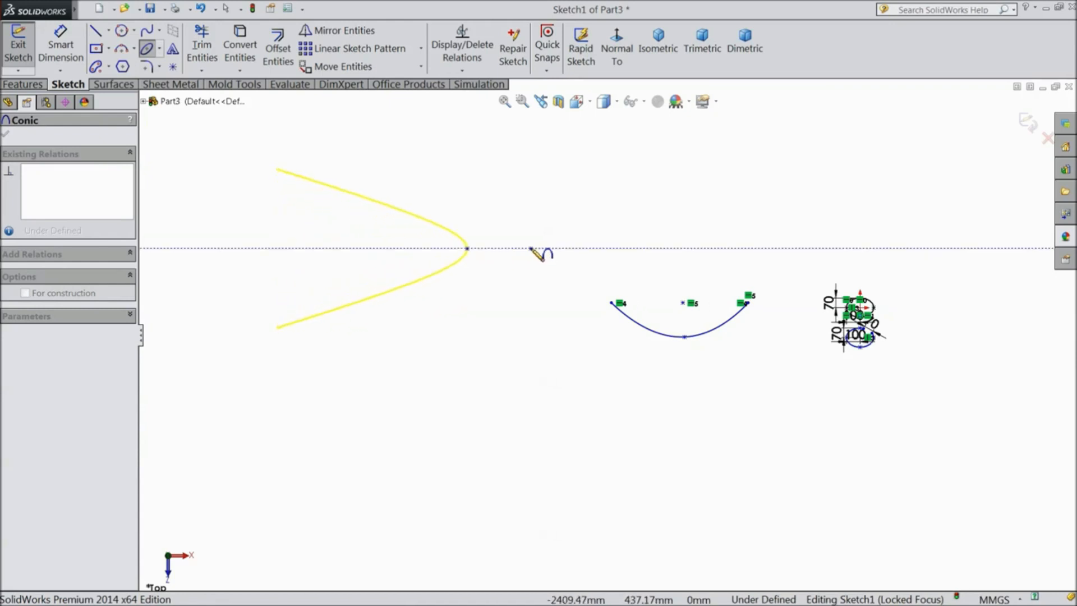
left_click(530, 248)
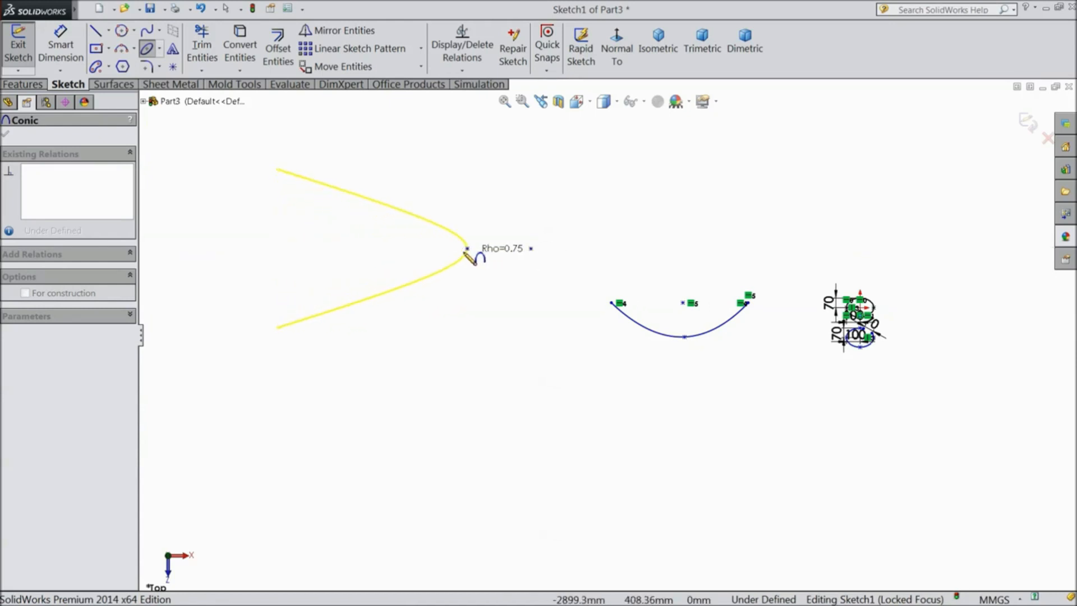
left_click(398, 250)
scroll(436, 276, "up", 3)
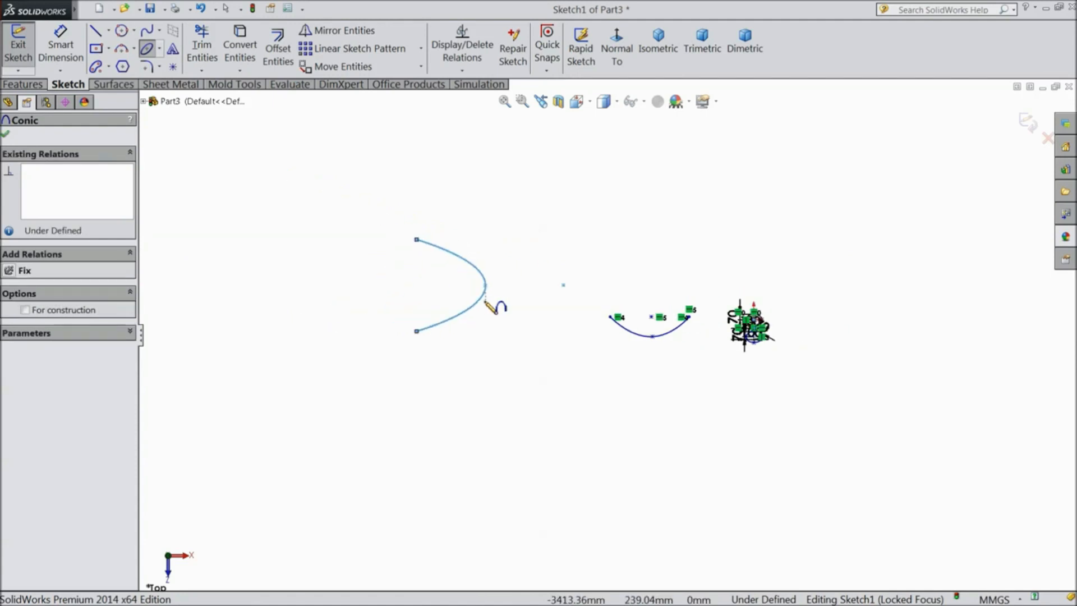
scroll(533, 307, "down", 4)
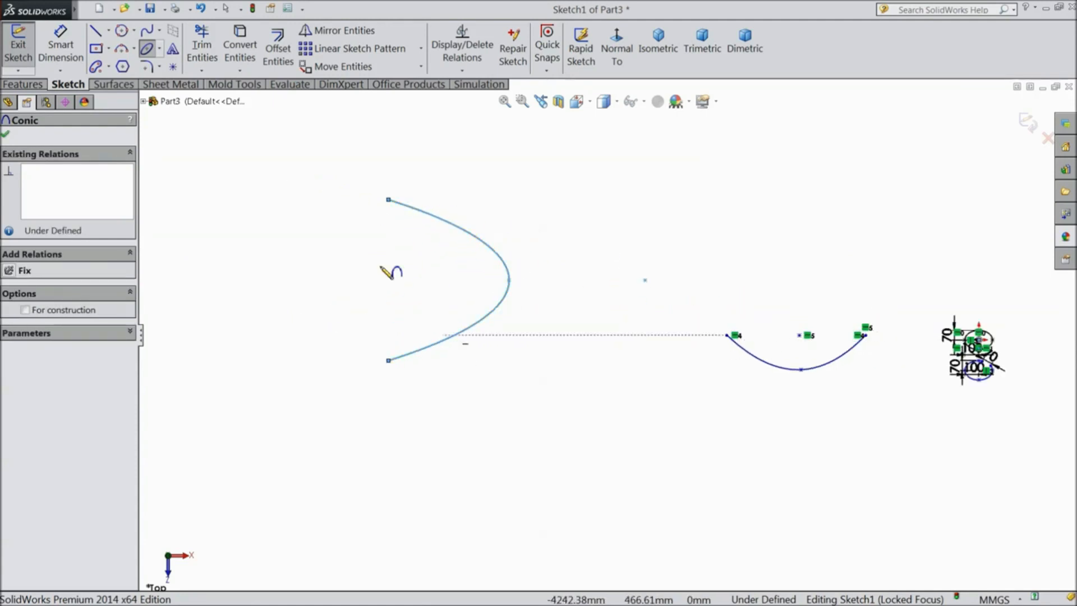
key("Escape")
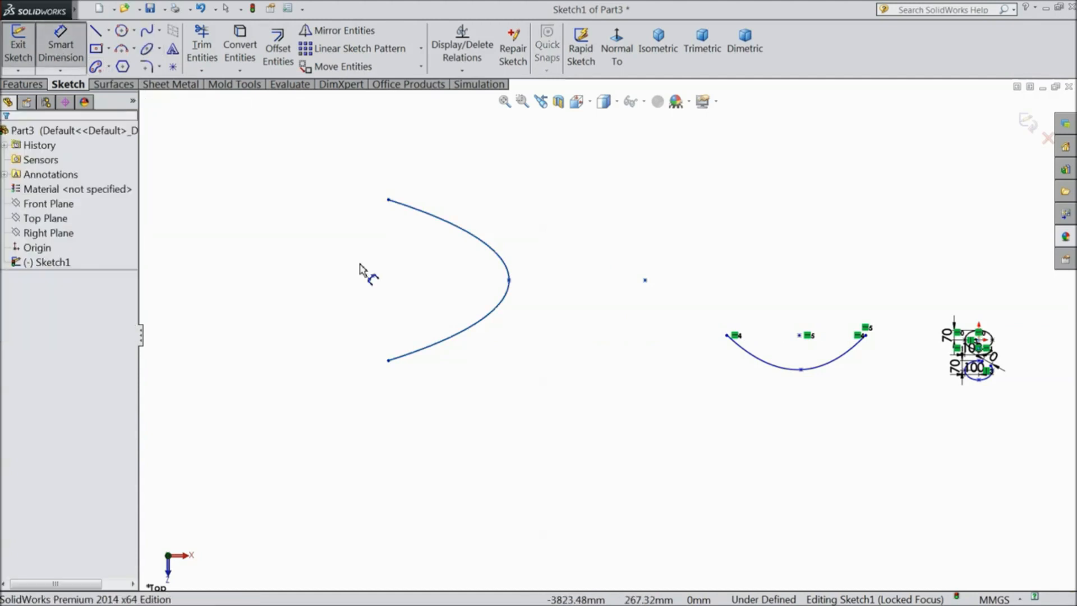
Dimension the distance between the conic's shoulder point and its apex point as 1000 mm.
left_click(645, 280)
left_click(509, 280)
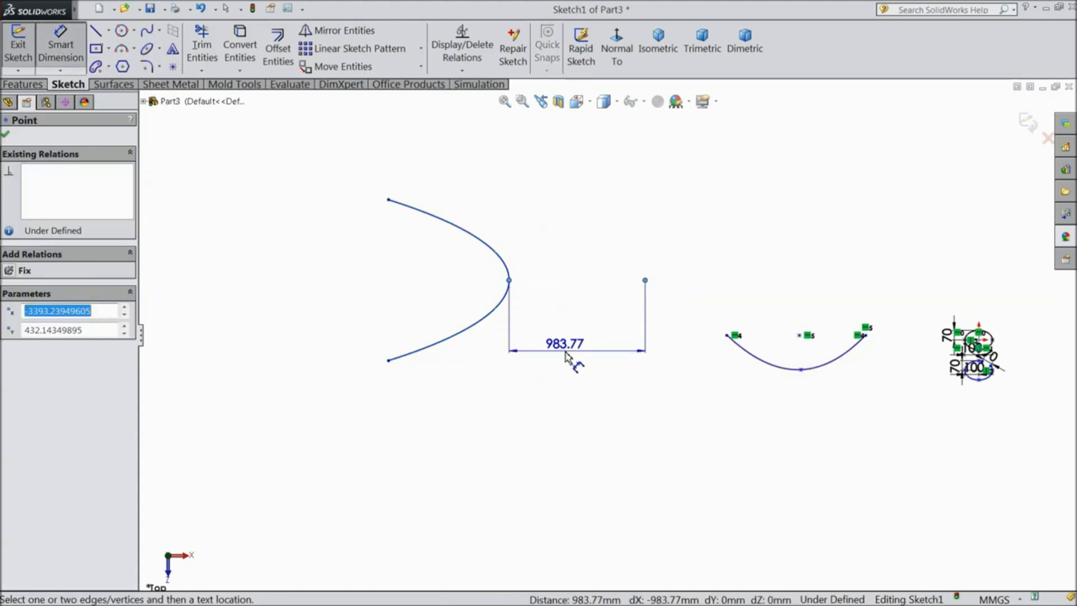
left_click(561, 350)
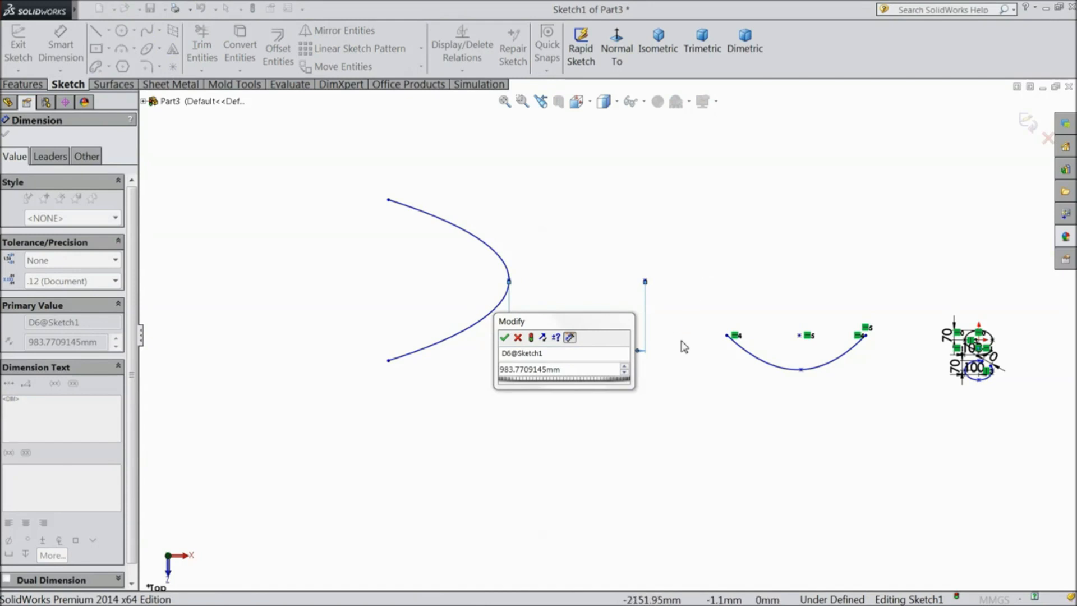
double_click(563, 371)
type("1000")
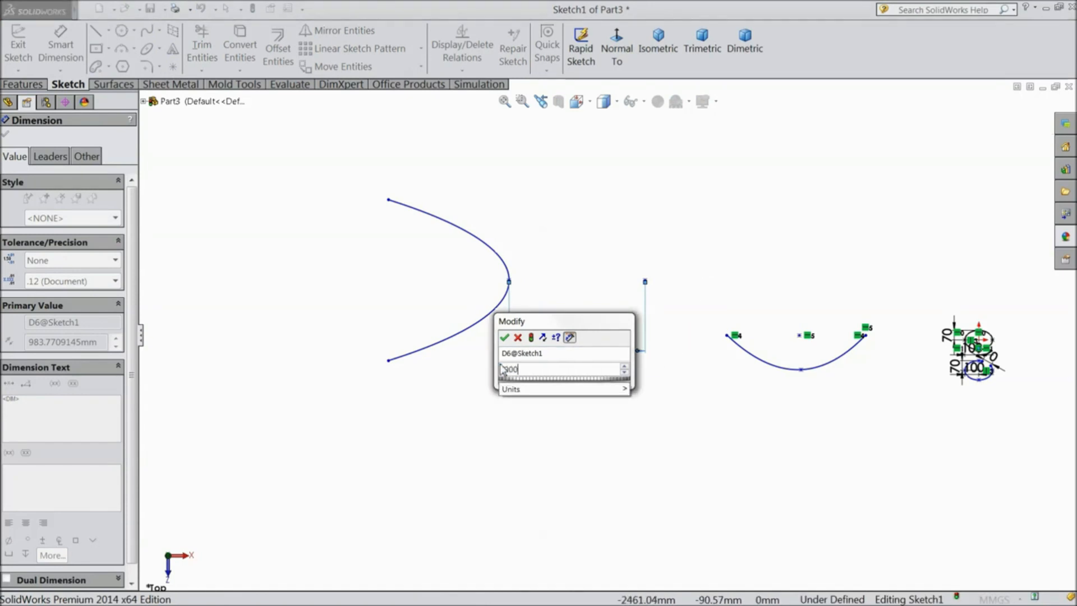
key("Return")
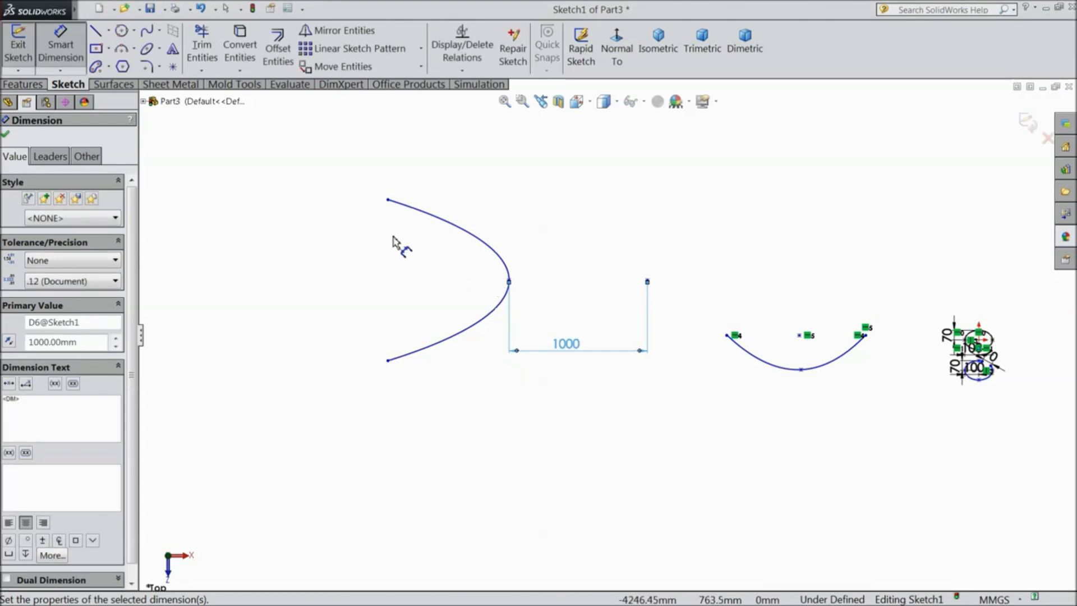
Dimension the horizontal distance from the conic's upper endpoint to its shoulder point as 1000 mm.
left_click(388, 200)
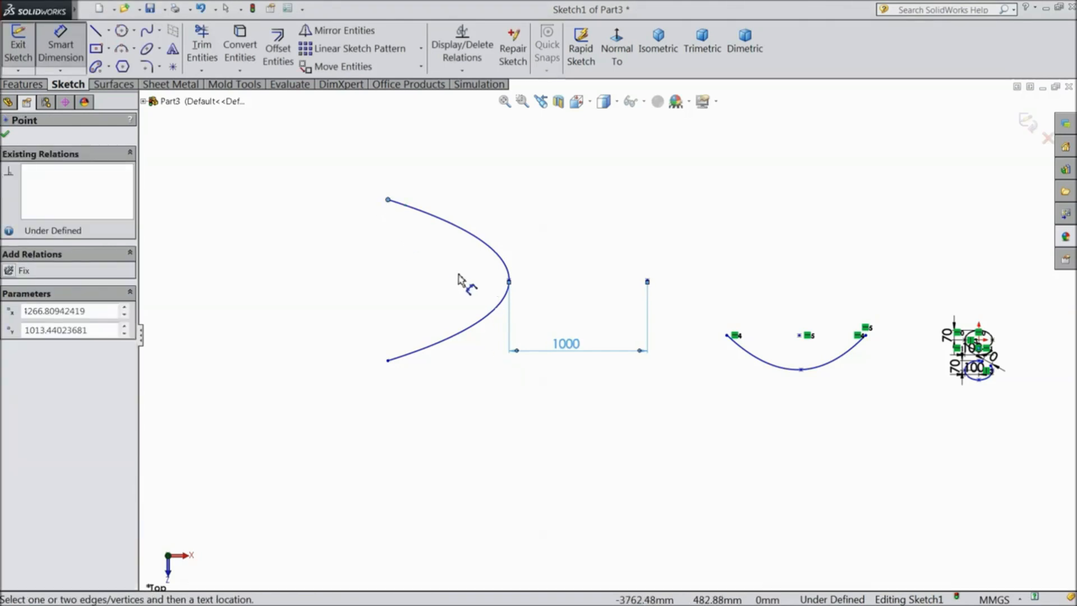
left_click(508, 279)
left_click(467, 172)
type("1000")
key("Return")
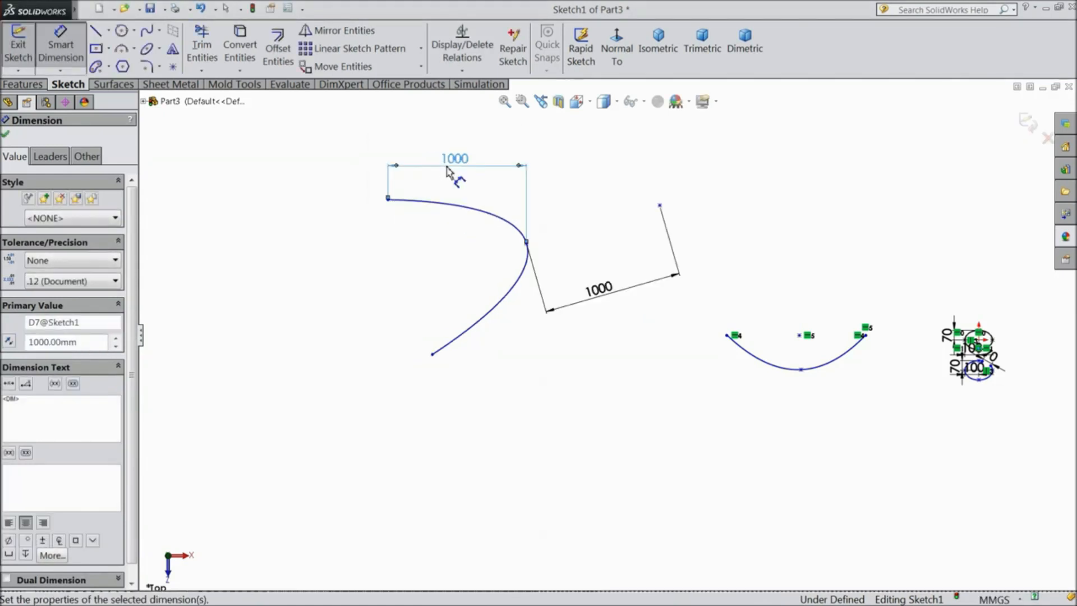
left_click(9, 136)
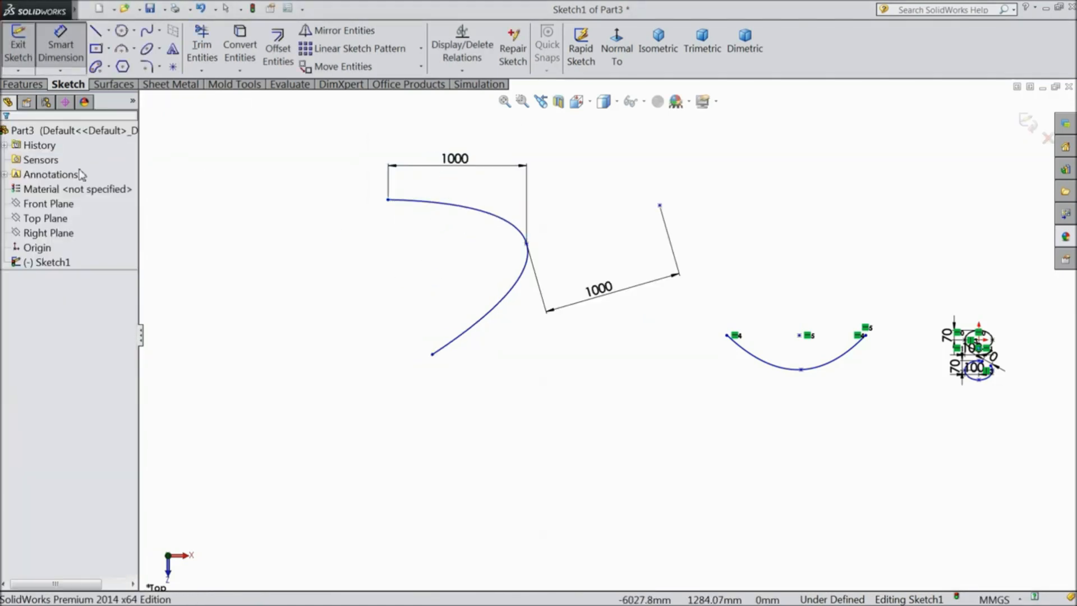
Add a vertical relation between the conic's upper and lower endpoints.
left_click(388, 200)
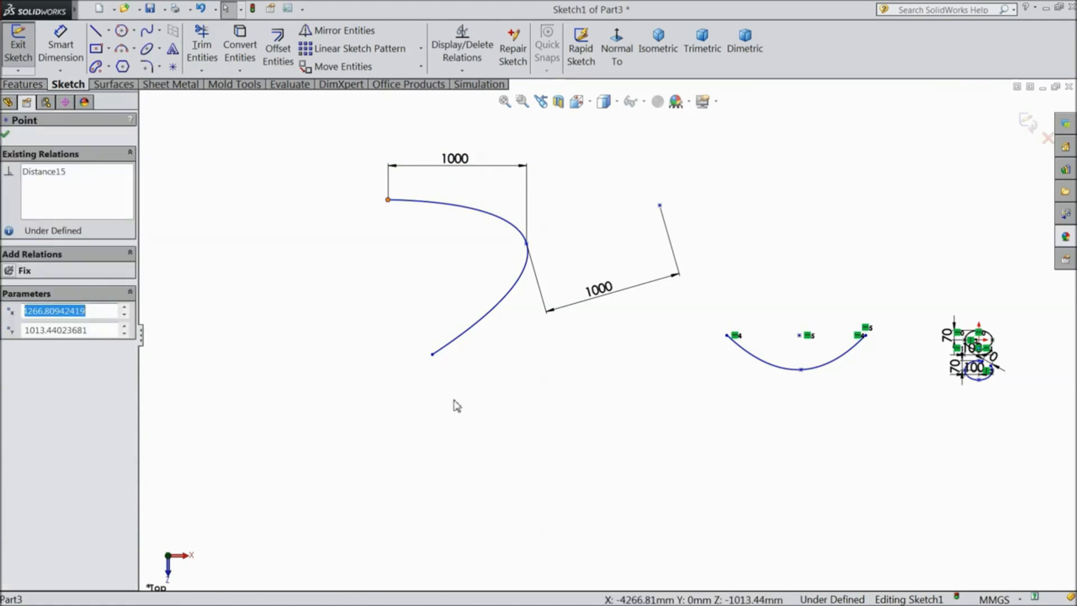
left_click(432, 354, "ctrl")
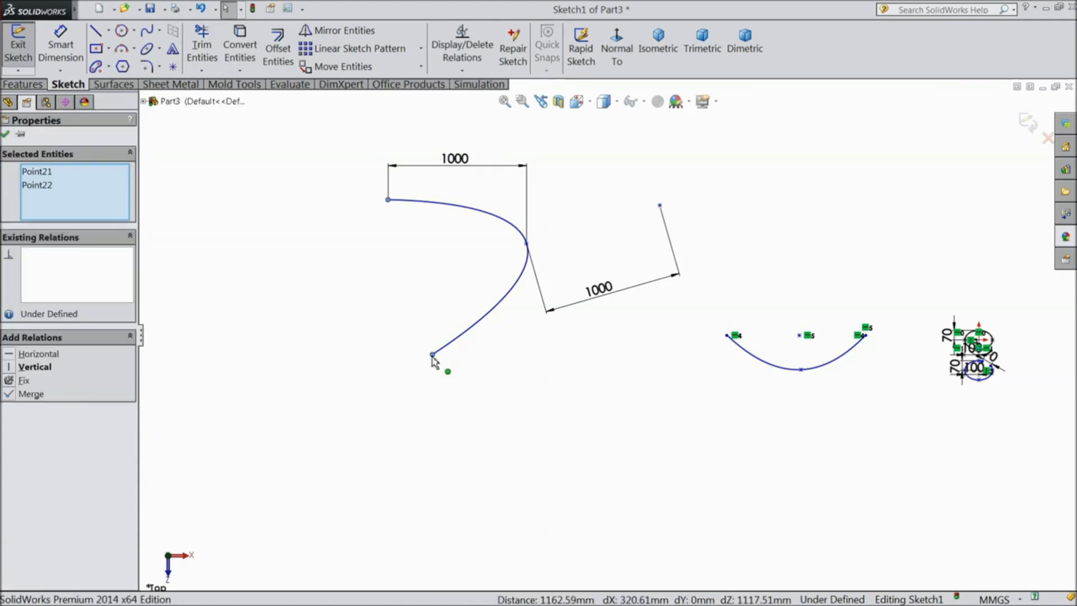
left_click(476, 311)
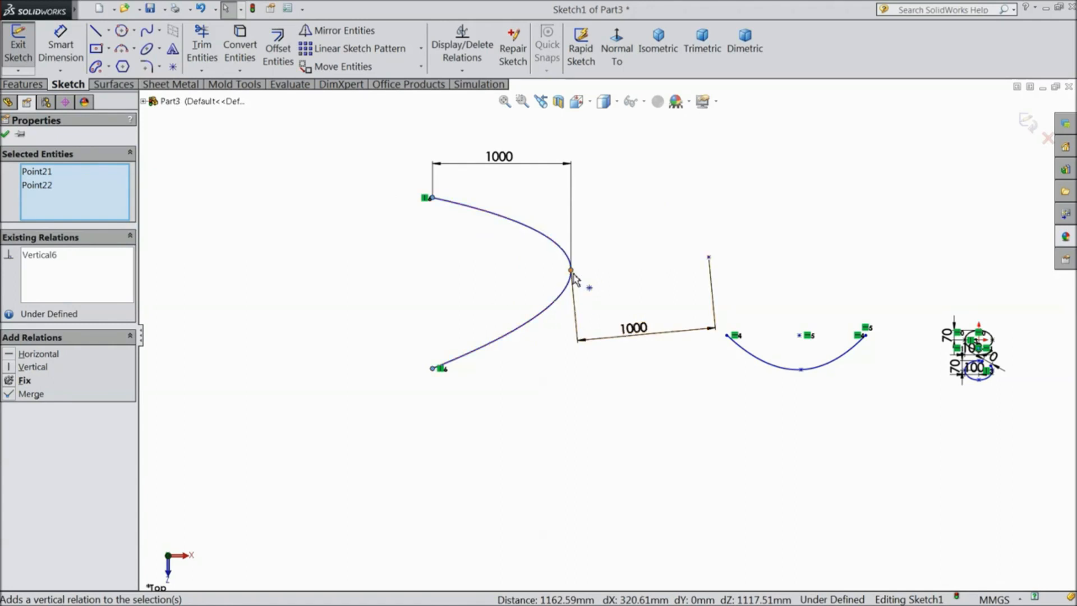
key("z")
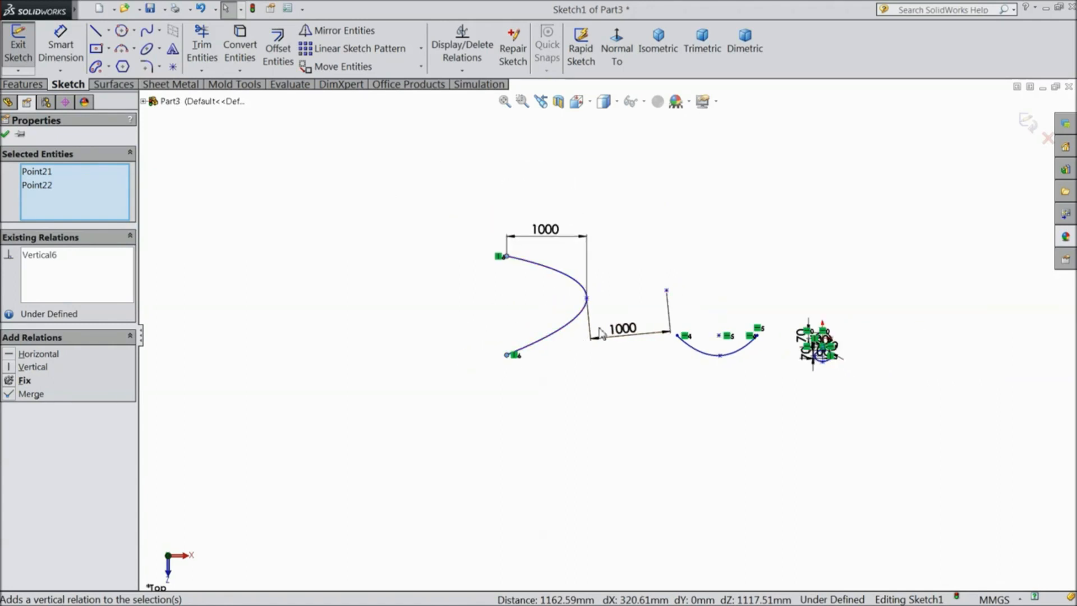
scroll(813, 361, "down", 3)
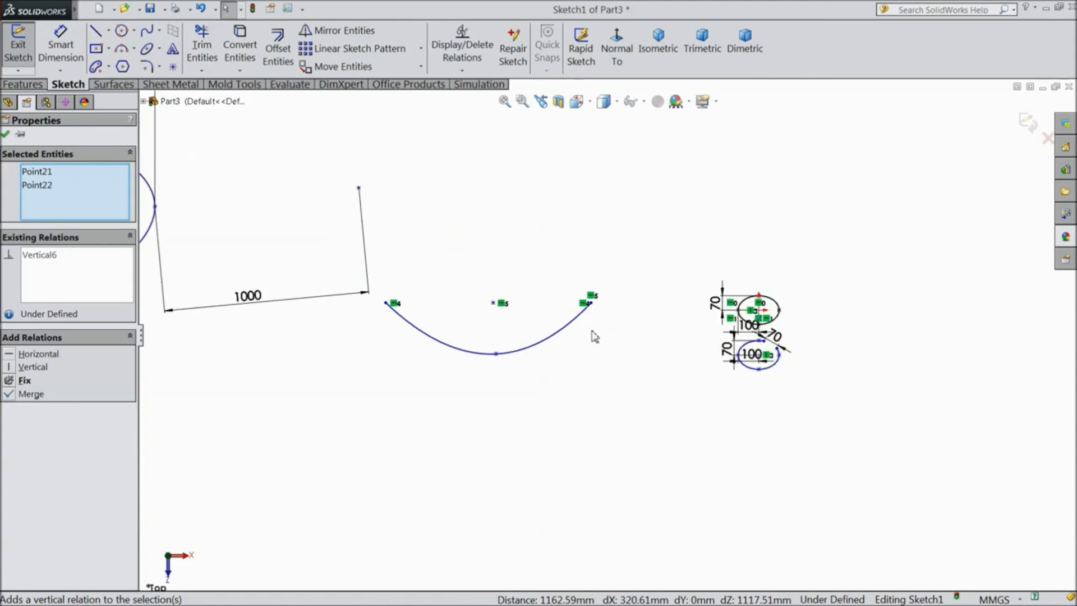
scroll(580, 321, "down", 2)
scroll(911, 333, "down", 2)
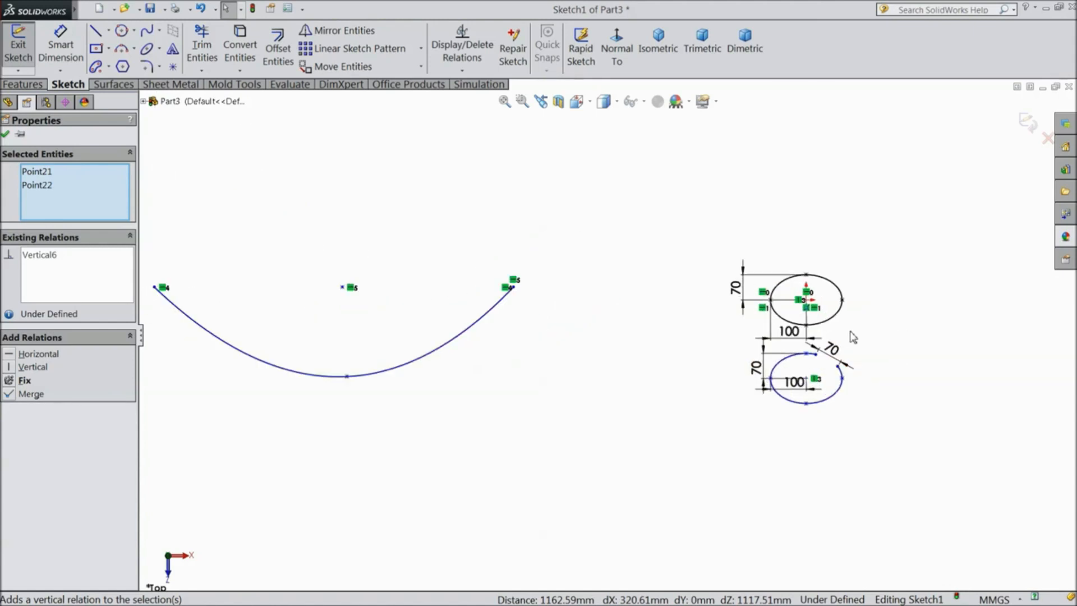